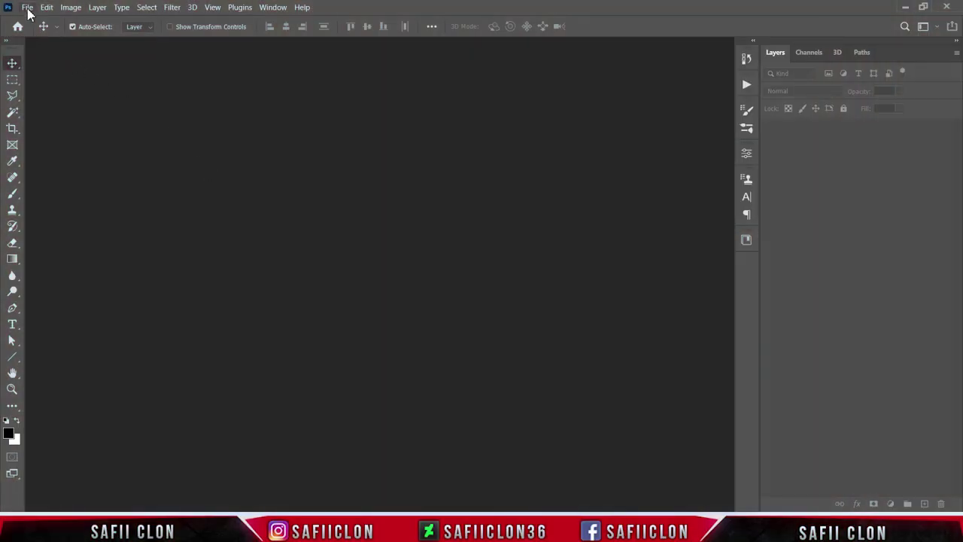
- Start a new document sized 1000 × 500 pixels
click(28, 9)
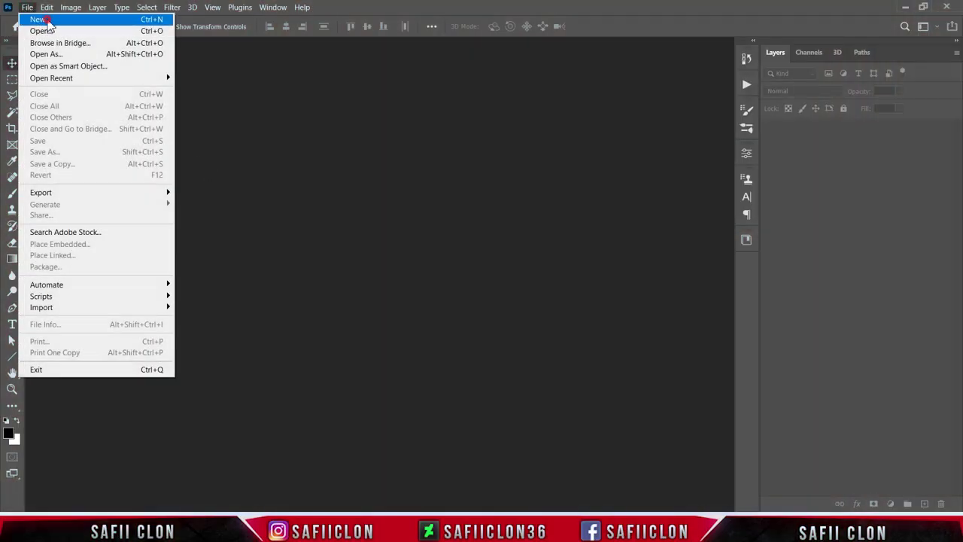
click(39, 19)
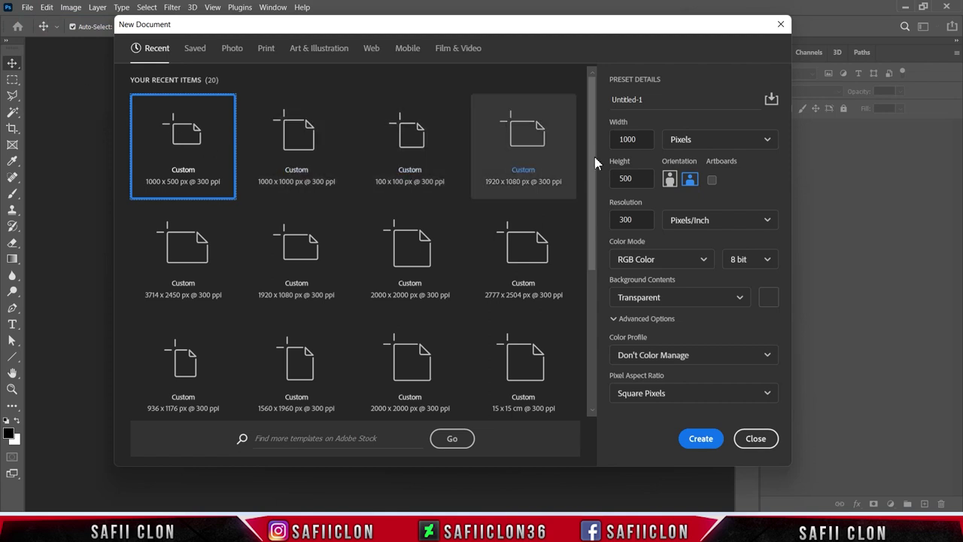
click(720, 142)
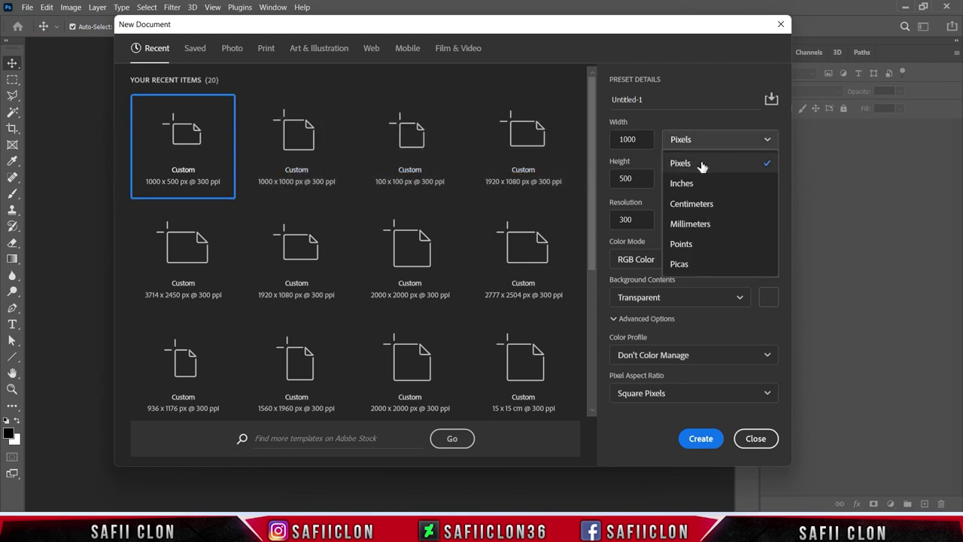
click(701, 165)
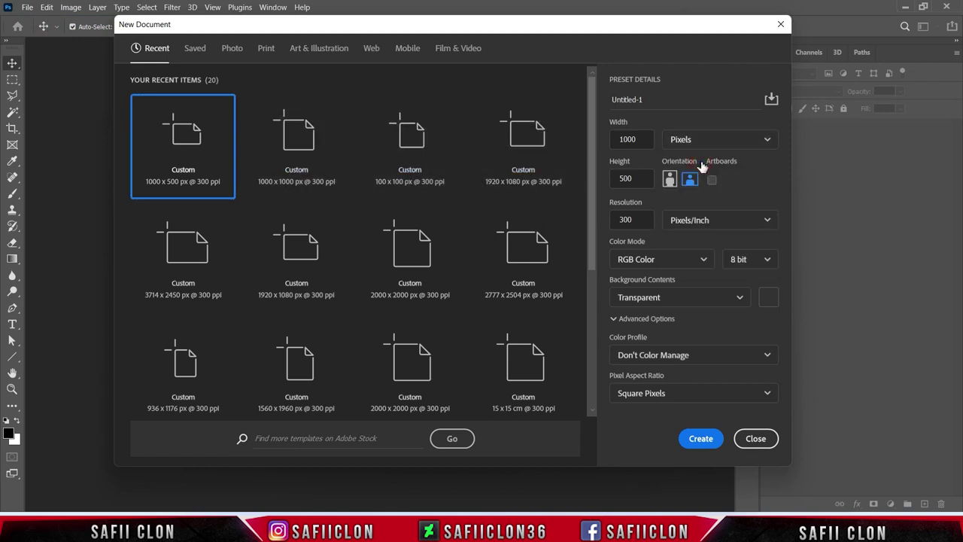
double_click(644, 140)
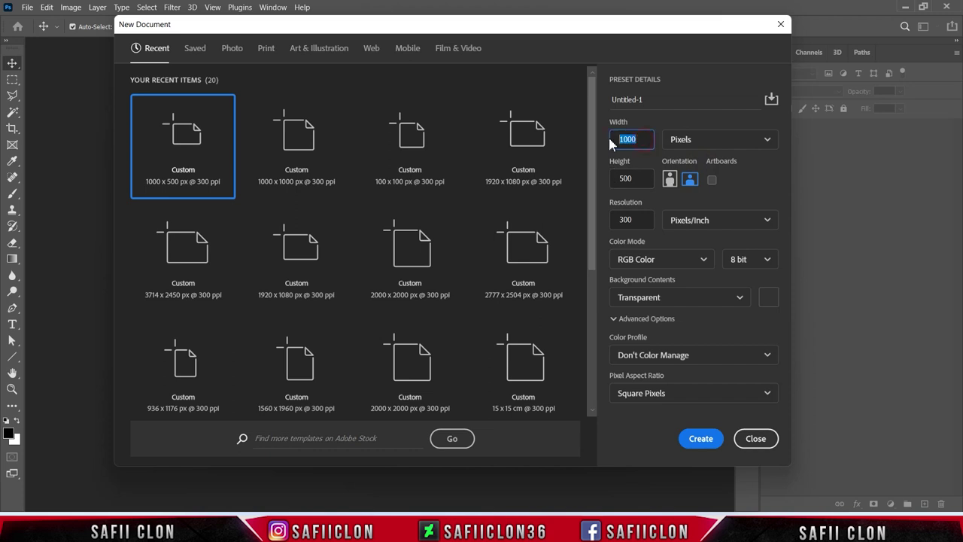
text(10)
double_click(642, 177)
text(5)
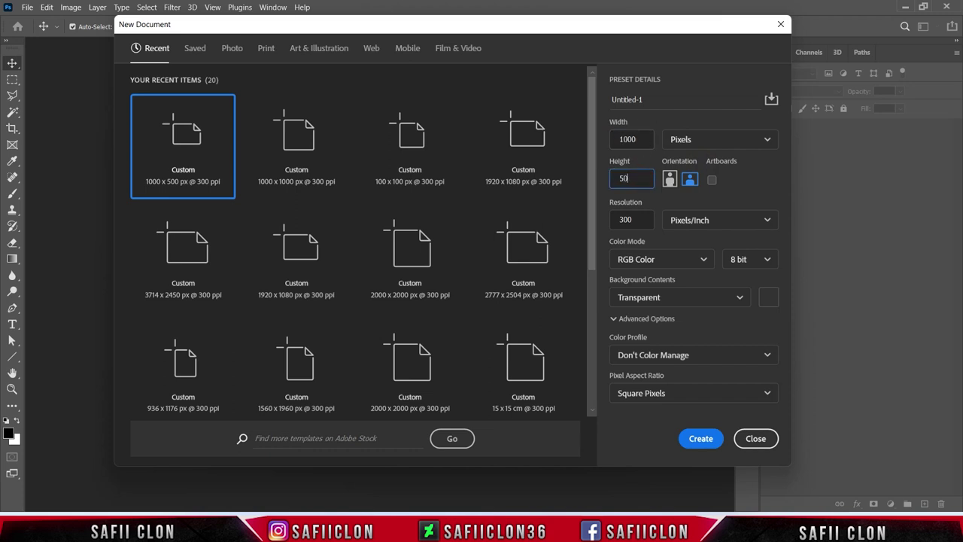
text(0)
- Give it 300 pixels/inch resolution and a transparent background, then create it
click(707, 220)
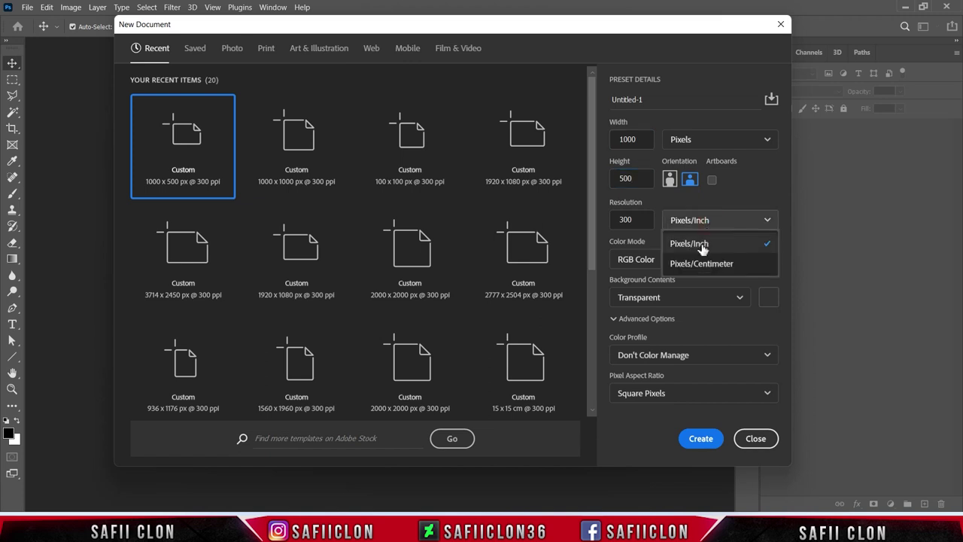
click(699, 242)
click(636, 219)
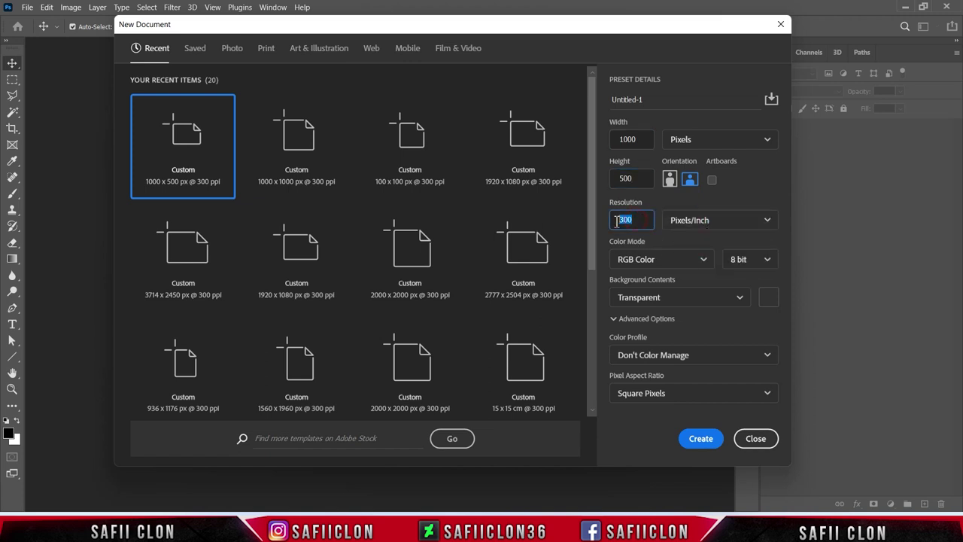
click(740, 300)
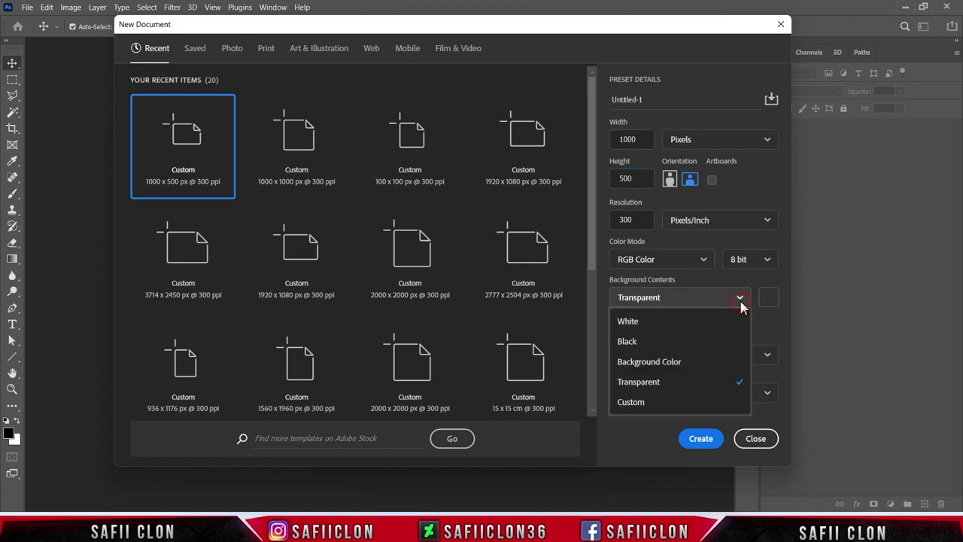
click(652, 382)
click(707, 441)
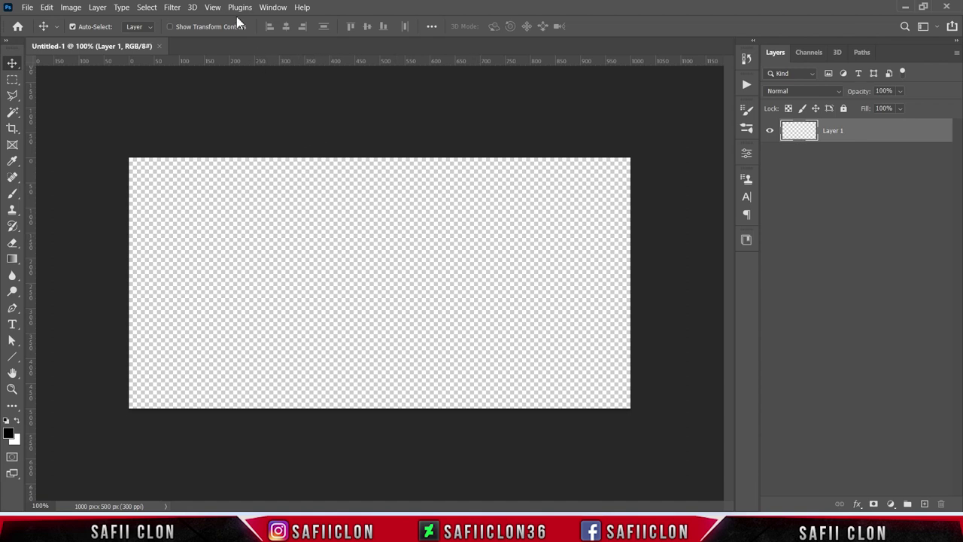
- Show rulers and place guides at x 500 px and across the canvas middle
click(212, 7)
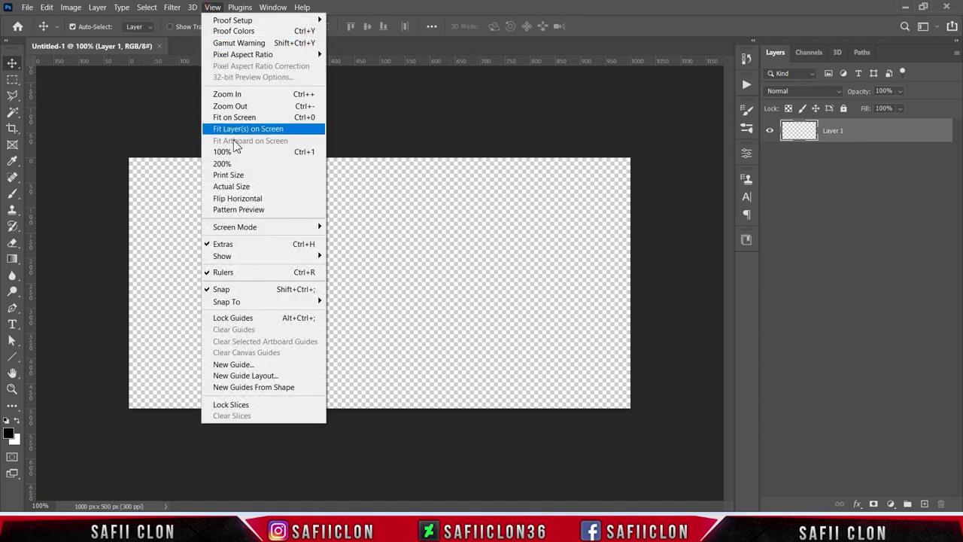
click(256, 276)
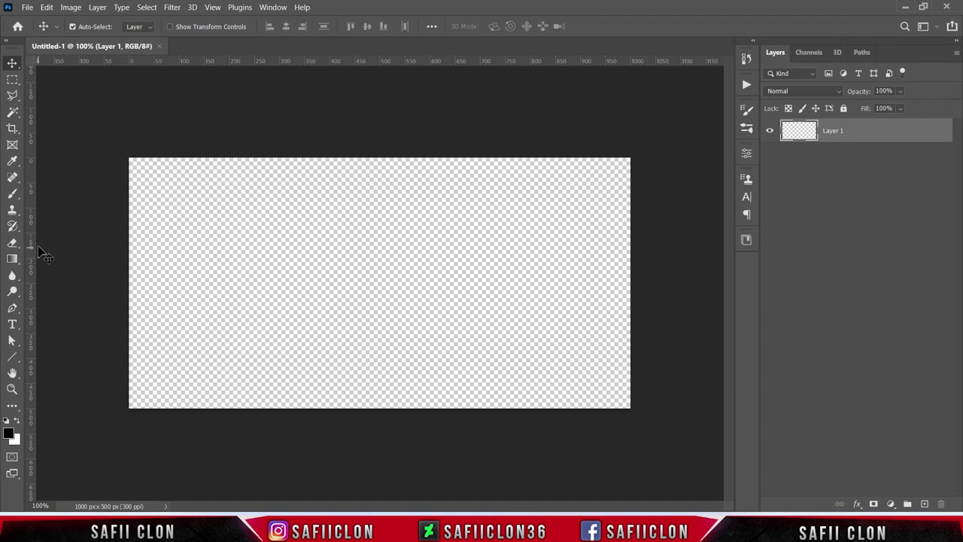
drag(33, 242, 381, 250)
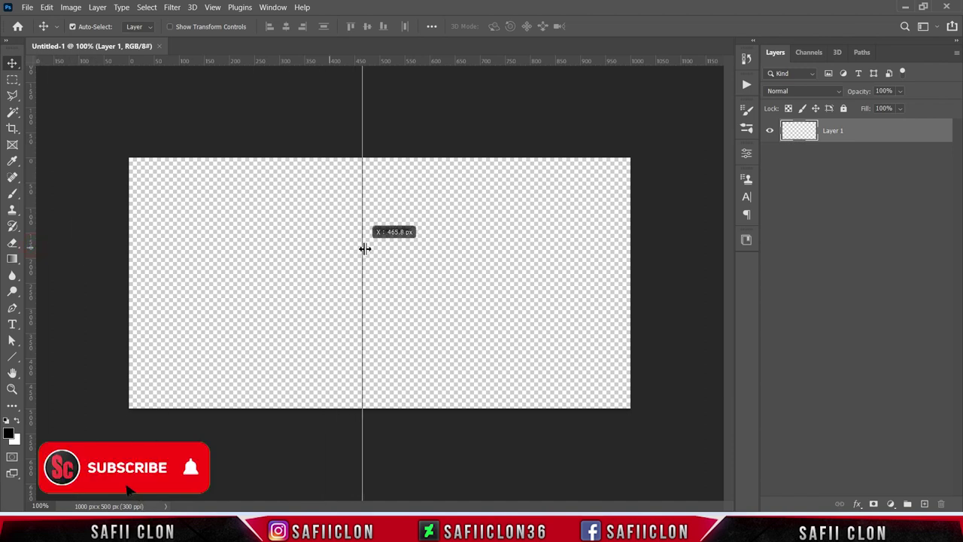
drag(381, 250, 383, 259)
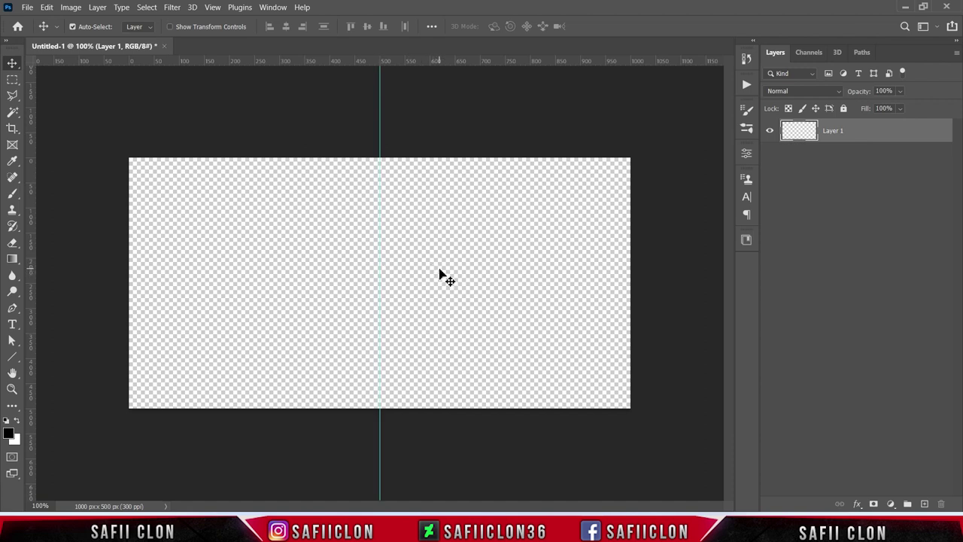
drag(419, 60, 414, 280)
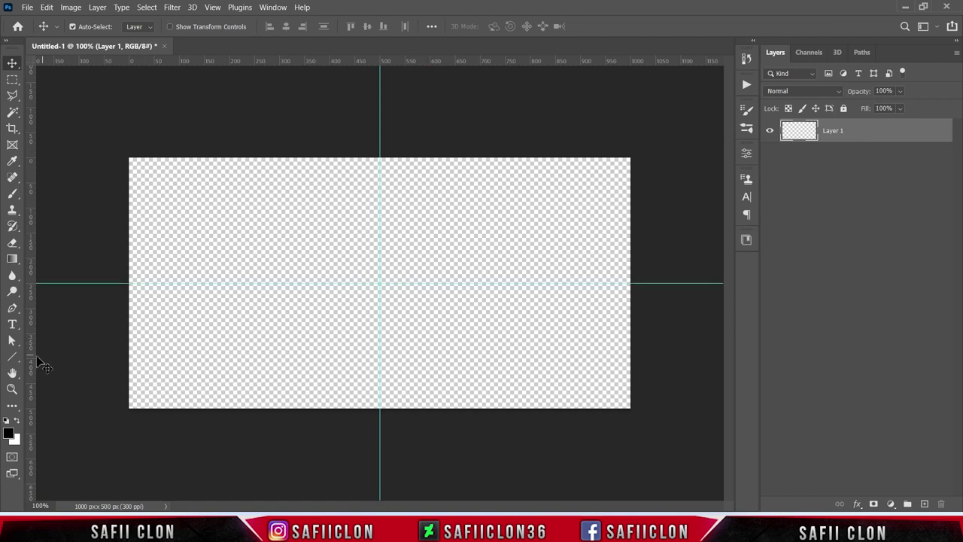
click(13, 360)
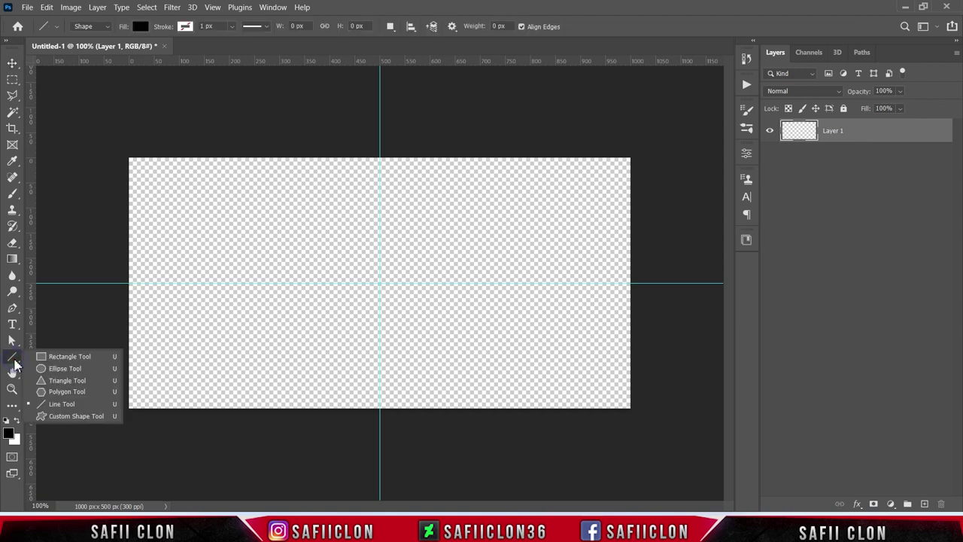
- Draw a black 350 × 350 px square with the Rectangle Tool
click(74, 359)
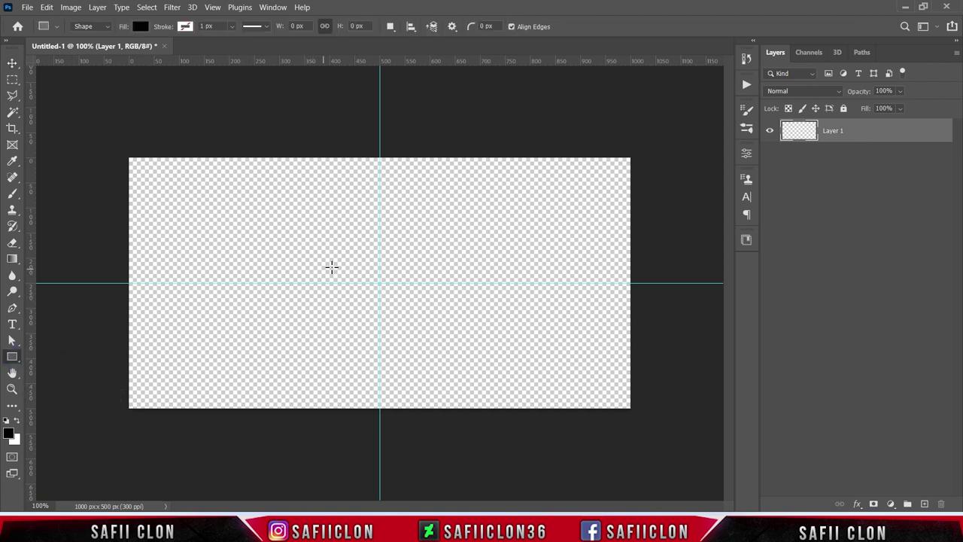
click(355, 250)
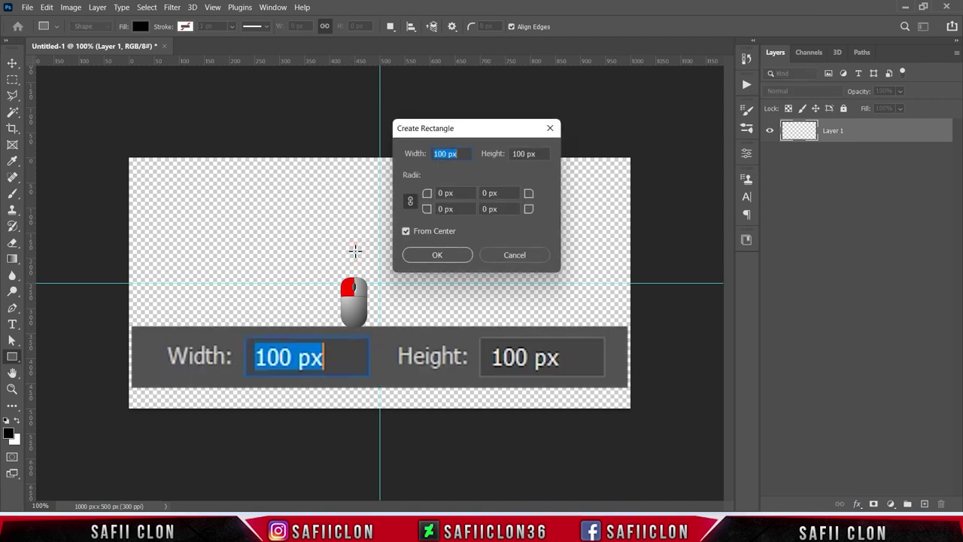
drag(448, 153, 434, 153)
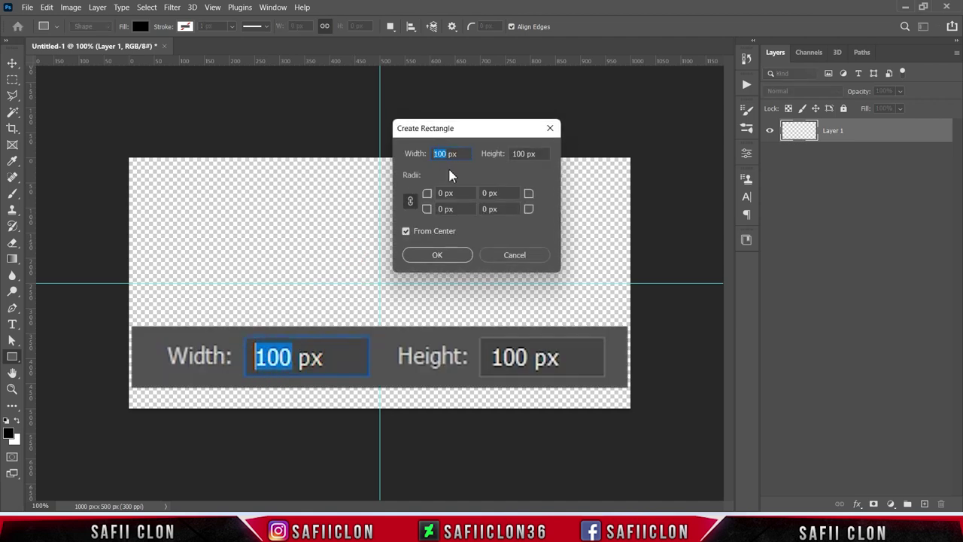
text(350)
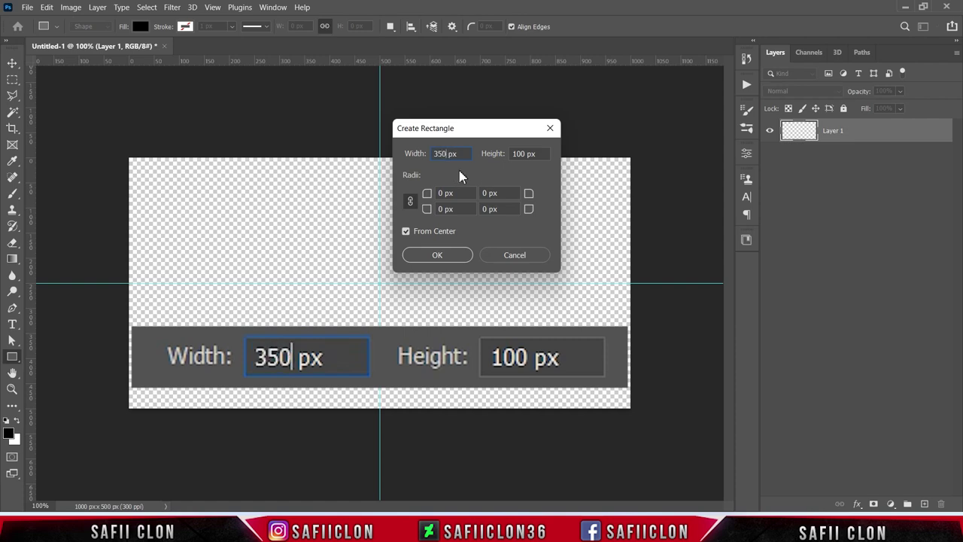
drag(525, 154, 513, 154)
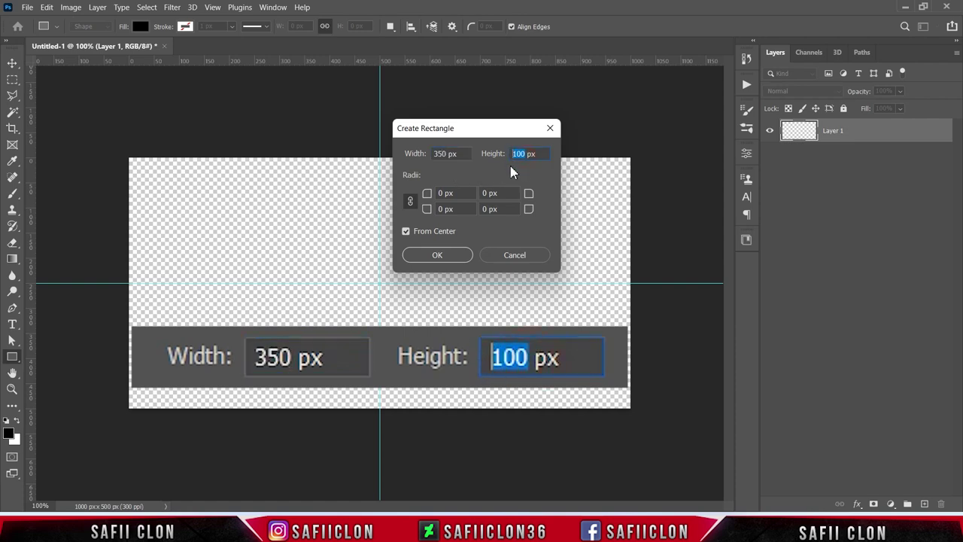
text(350)
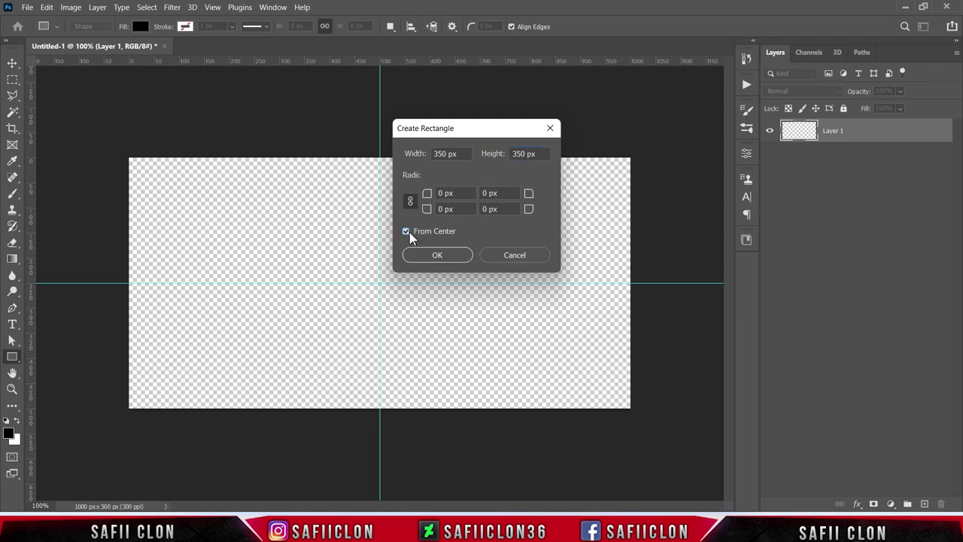
click(434, 256)
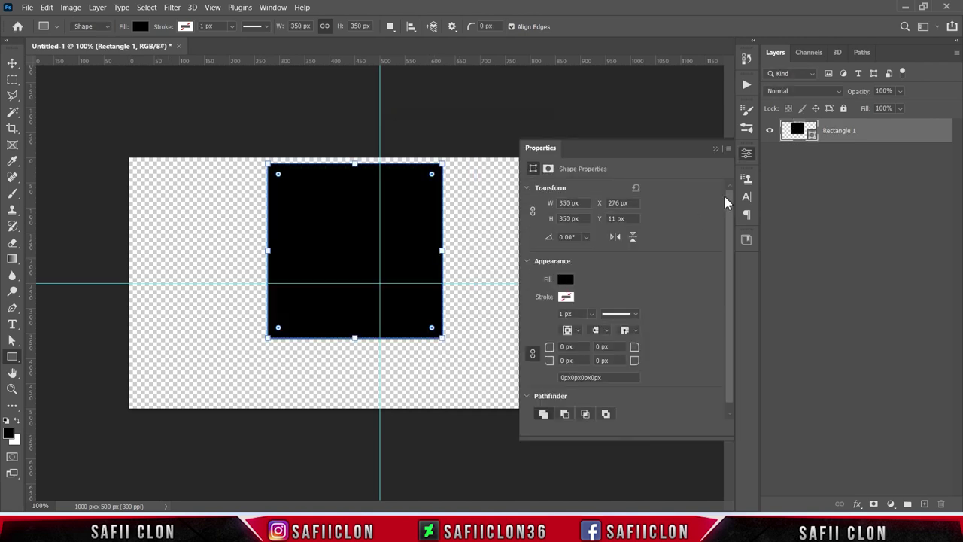
- Rotate the square 45° into a diamond, shifted left so its tip meets the centre guide
click(716, 150)
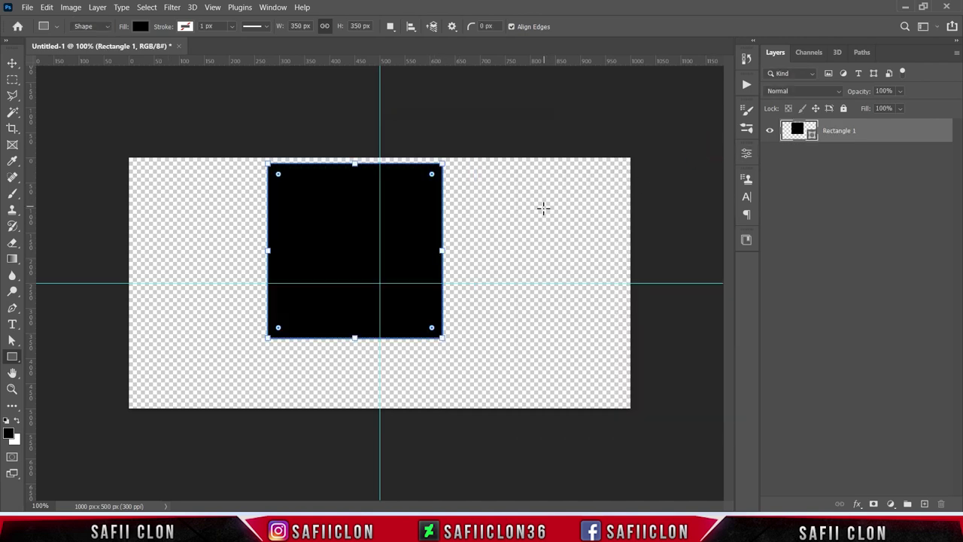
key(ctrl+t)
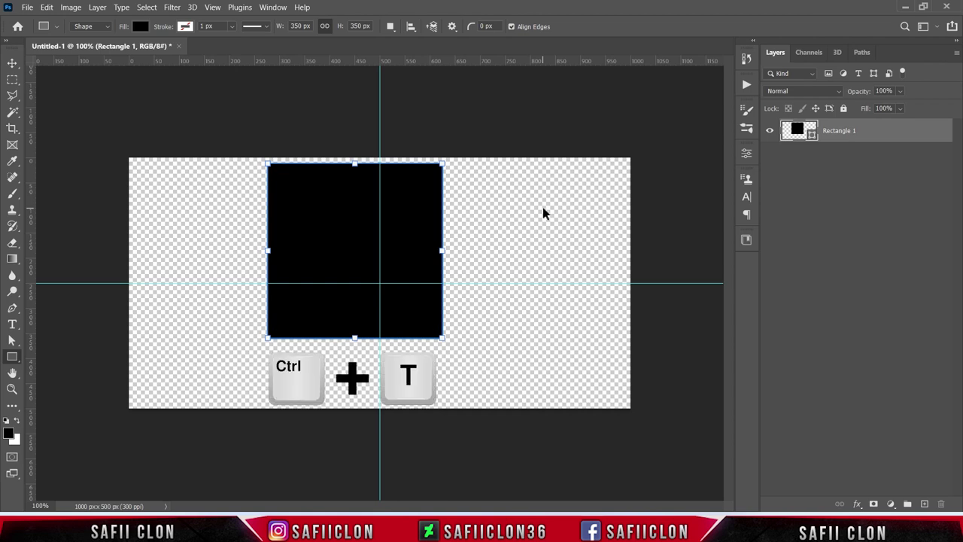
drag(410, 207, 439, 242)
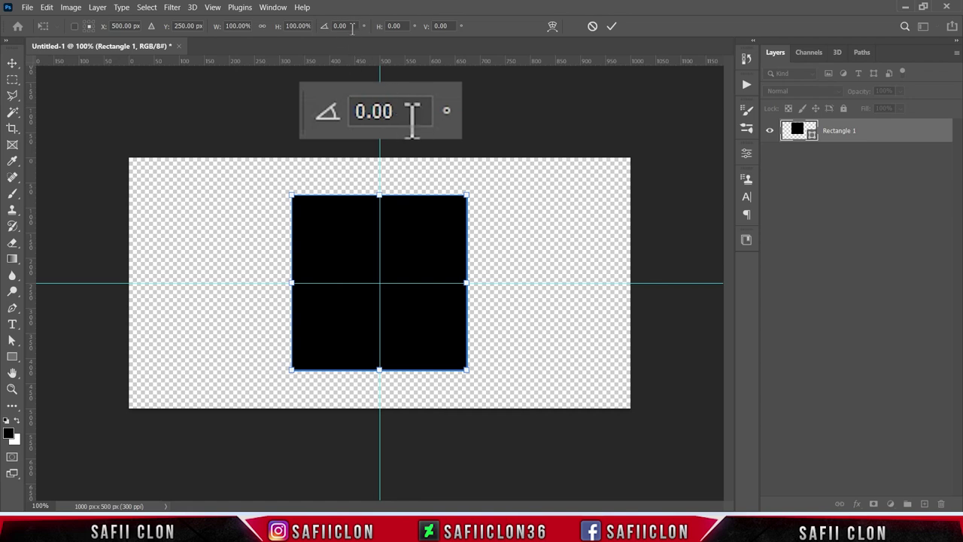
click(340, 25)
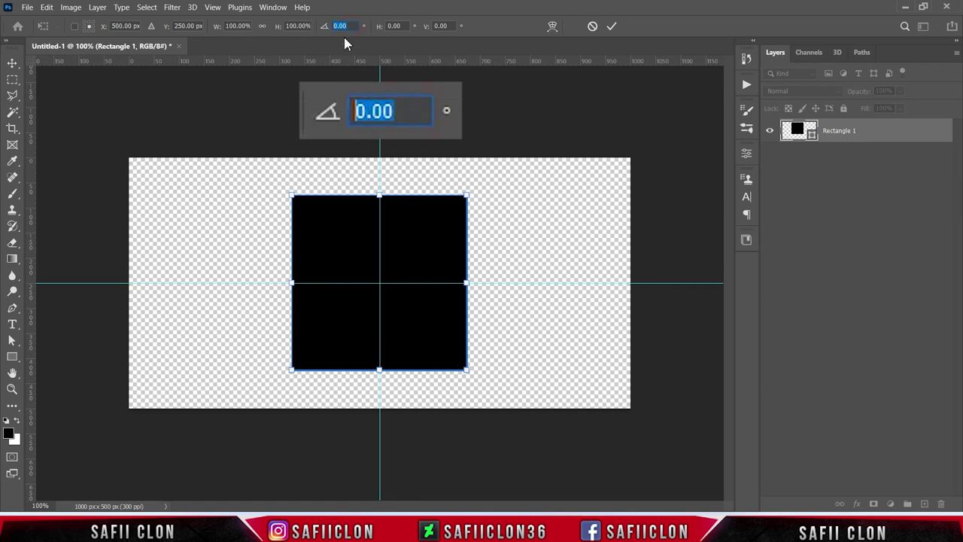
text(45)
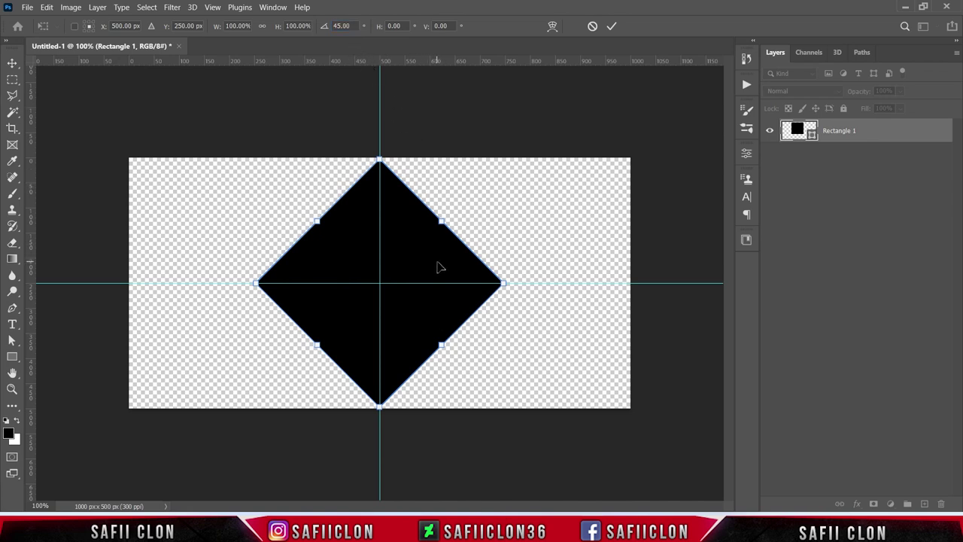
drag(436, 265, 311, 261)
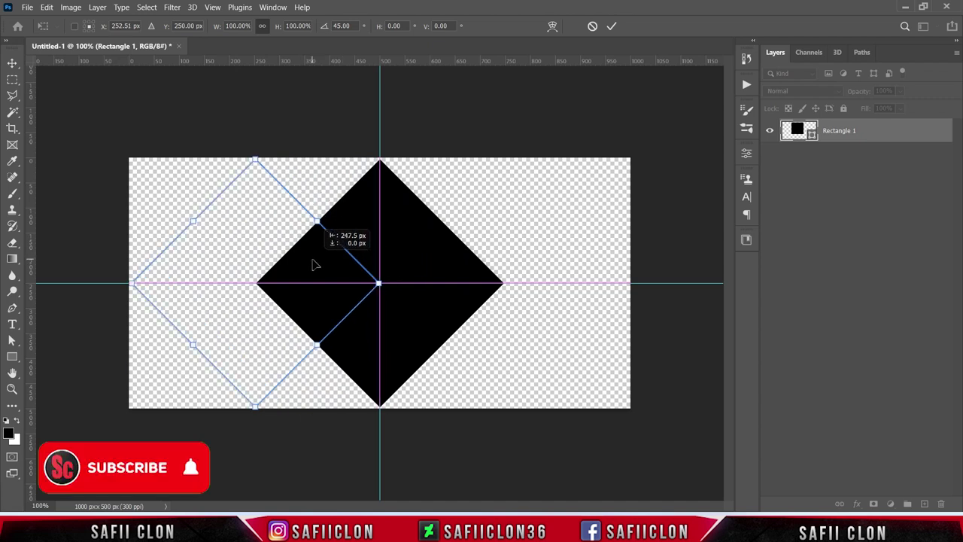
drag(315, 264, 317, 263)
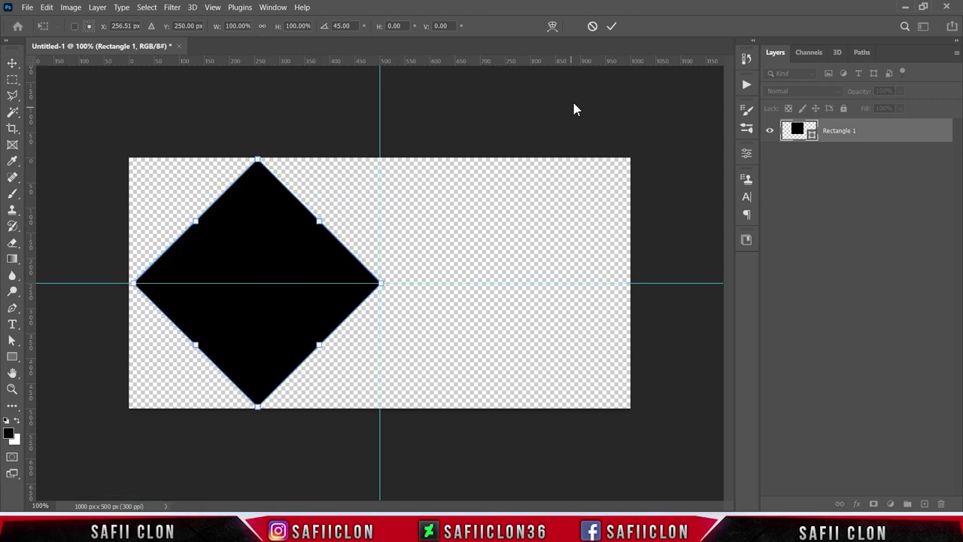
click(611, 28)
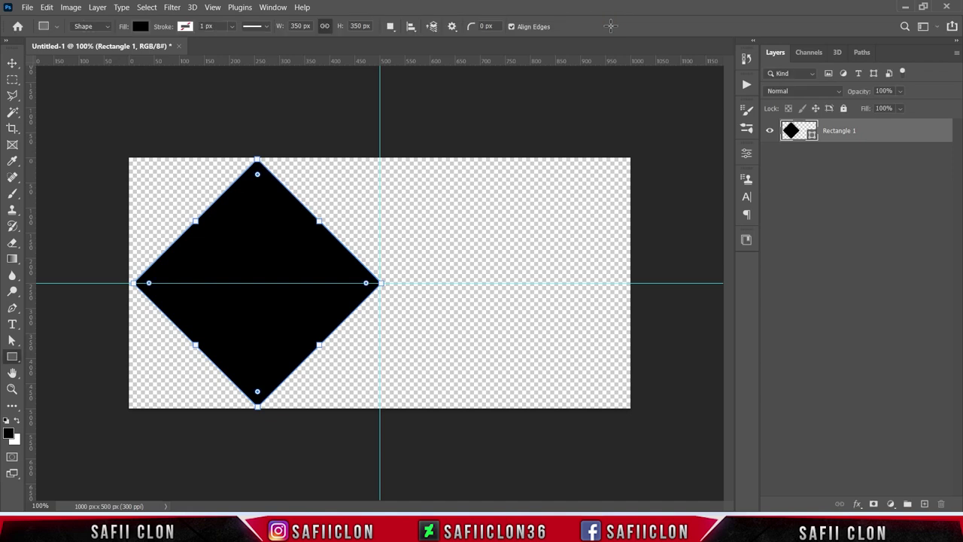
right_click(873, 136)
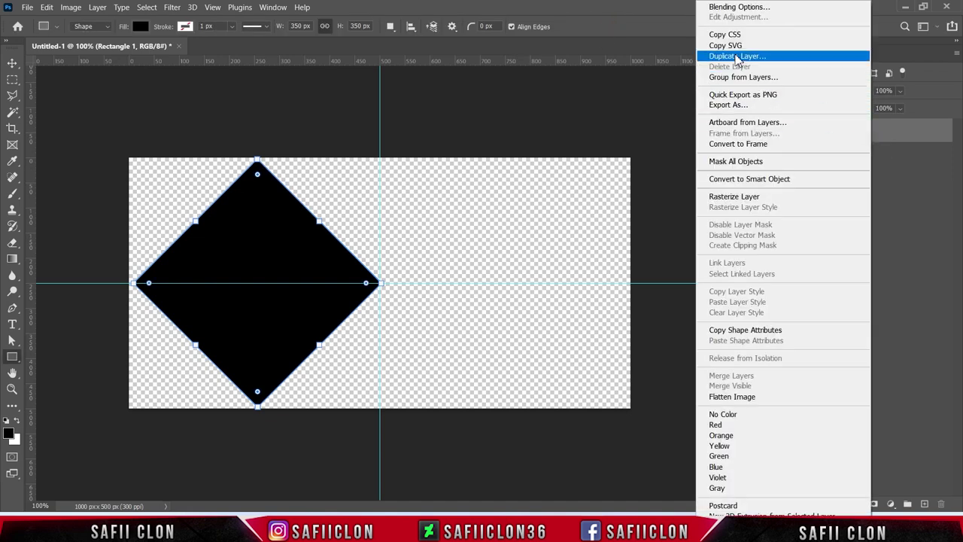
- Duplicate the diamond layer and move the copy right so the tips meet at centre
click(736, 58)
click(748, 158)
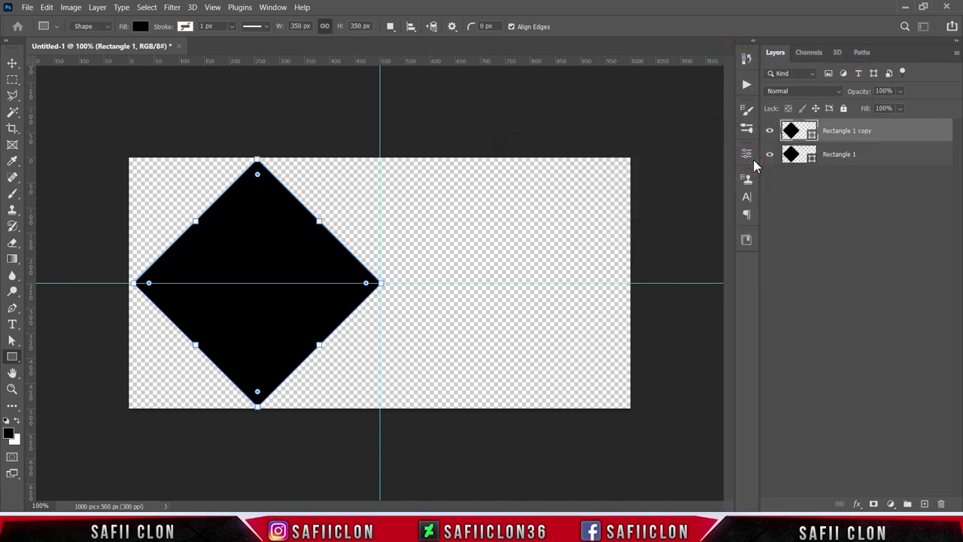
key(ctrl+t)
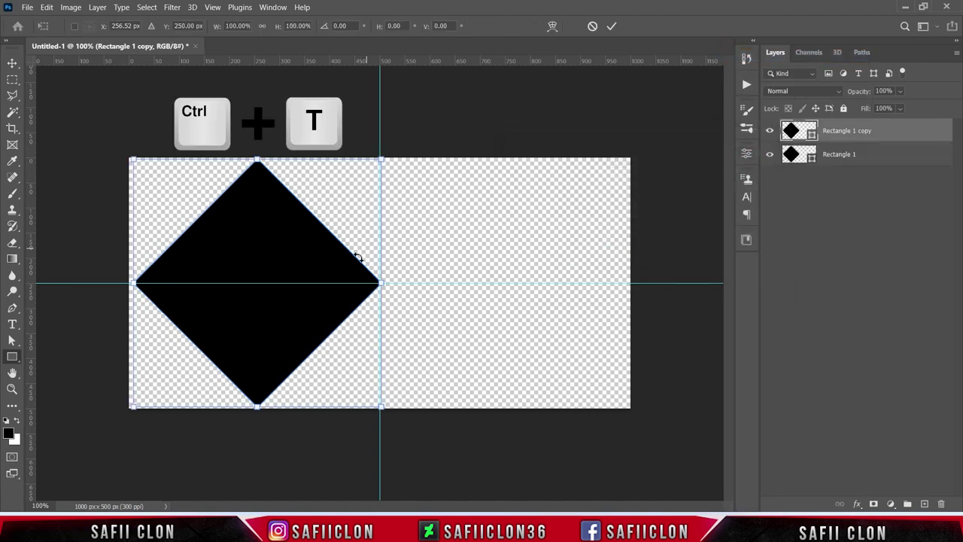
drag(244, 263, 492, 265)
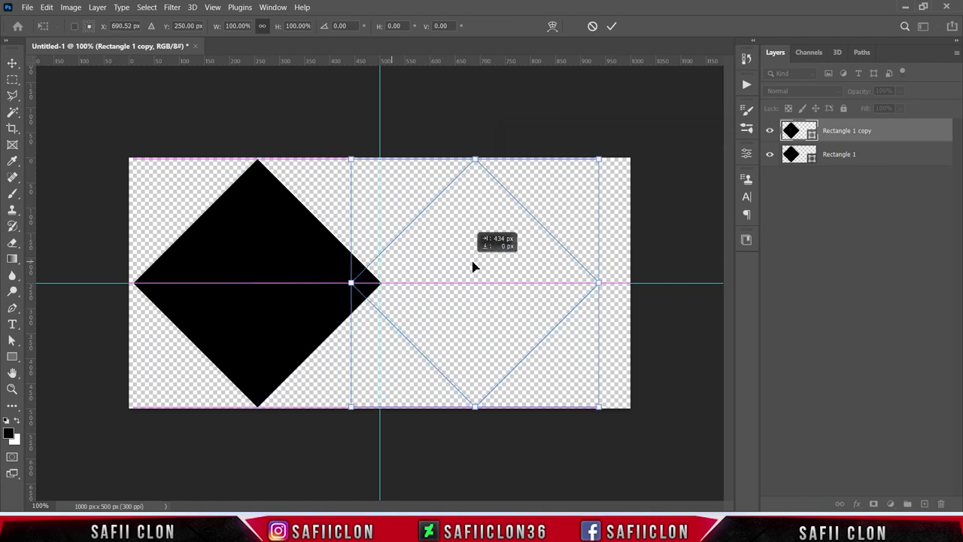
drag(494, 266, 493, 266)
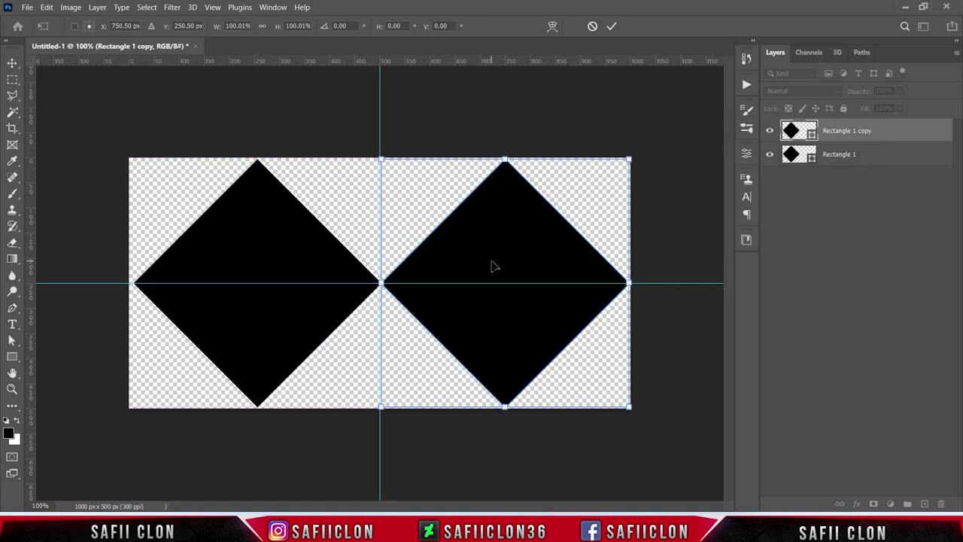
click(612, 26)
key(Return)
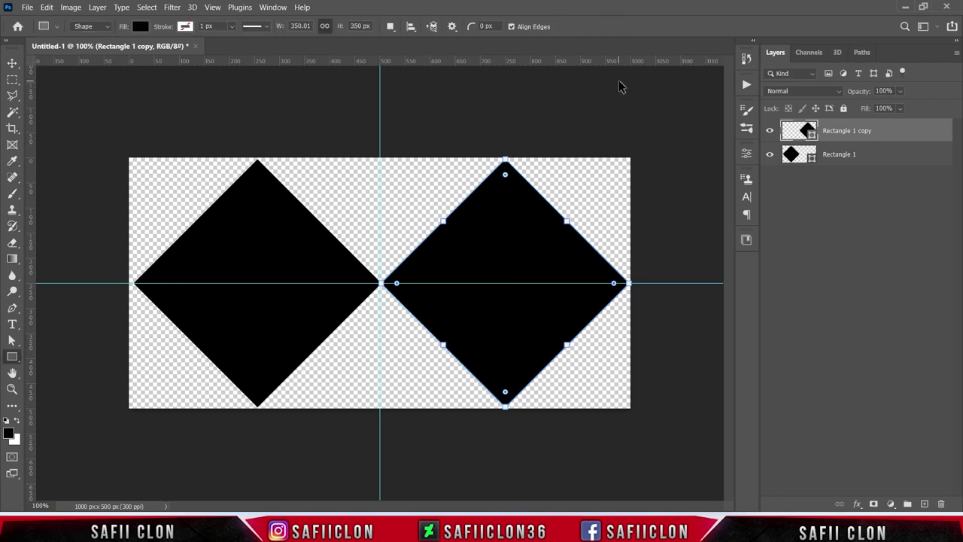
key(ctrl+h)
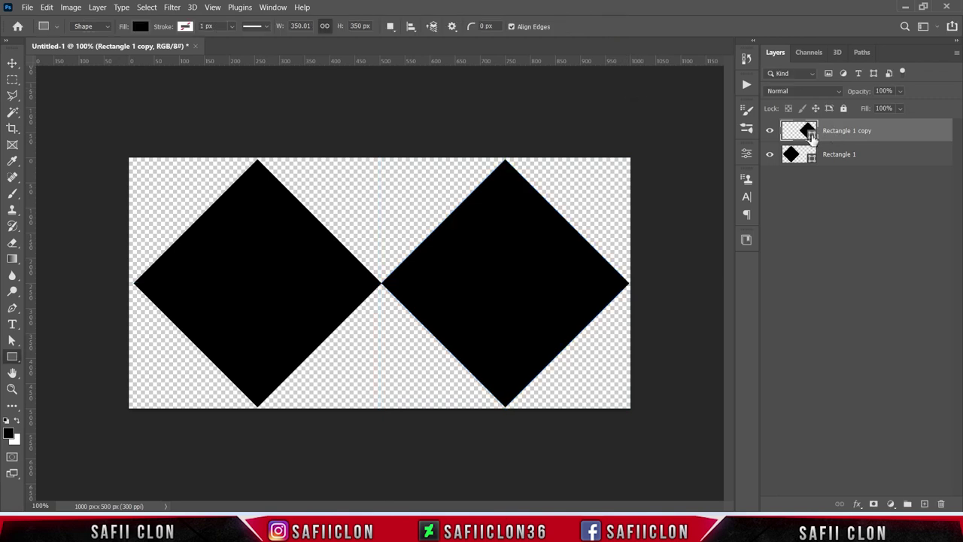
- Fill the Rectangle 1 copy diamond with pure white #ffffff
double_click(809, 134)
drag(657, 188, 623, 101)
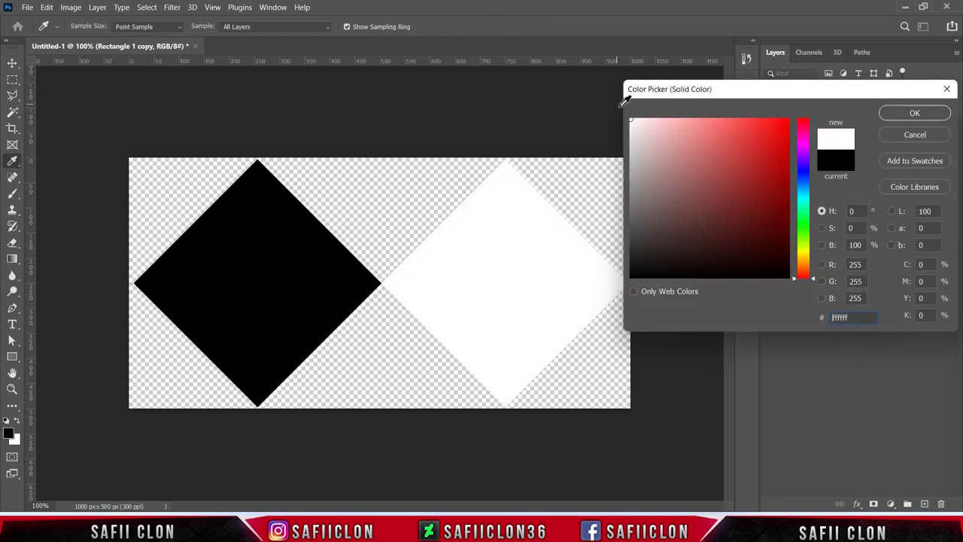
click(923, 123)
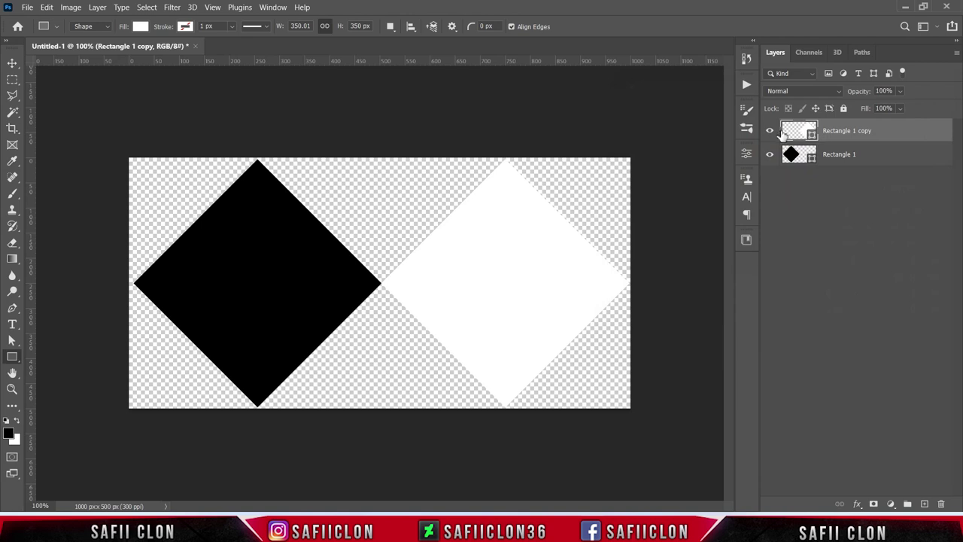
- Toggle each diamond's visibility to compare them, then select Rectangle 1
click(769, 133)
click(770, 133)
click(770, 157)
click(770, 156)
click(850, 158)
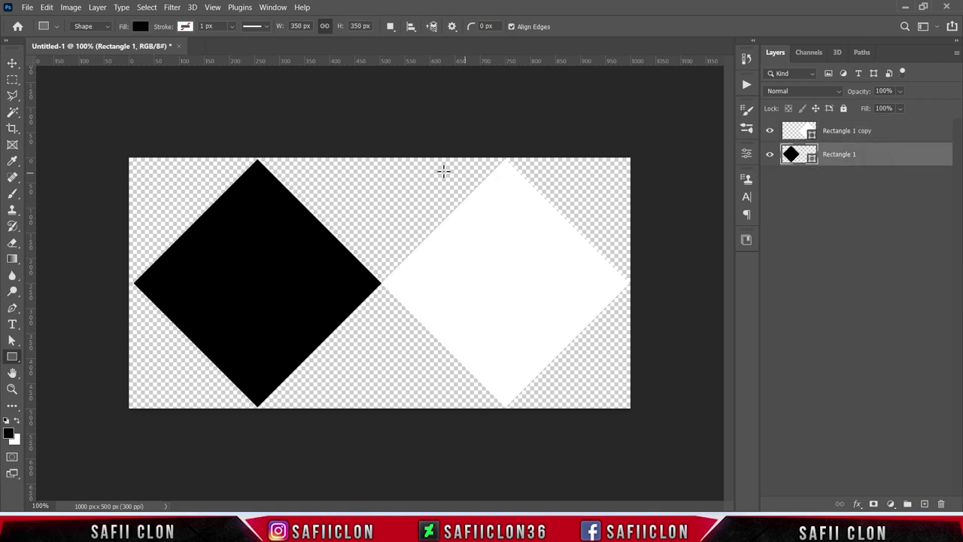
- Nudge the black diamond two pixels left and hide the guides
key(ctrl+t)
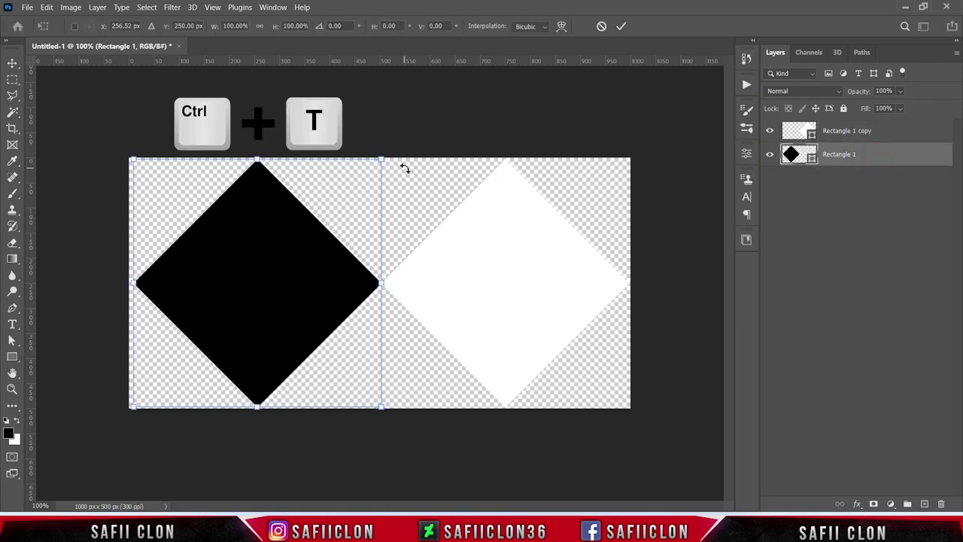
key(Left)
key(Left)
key(Left)
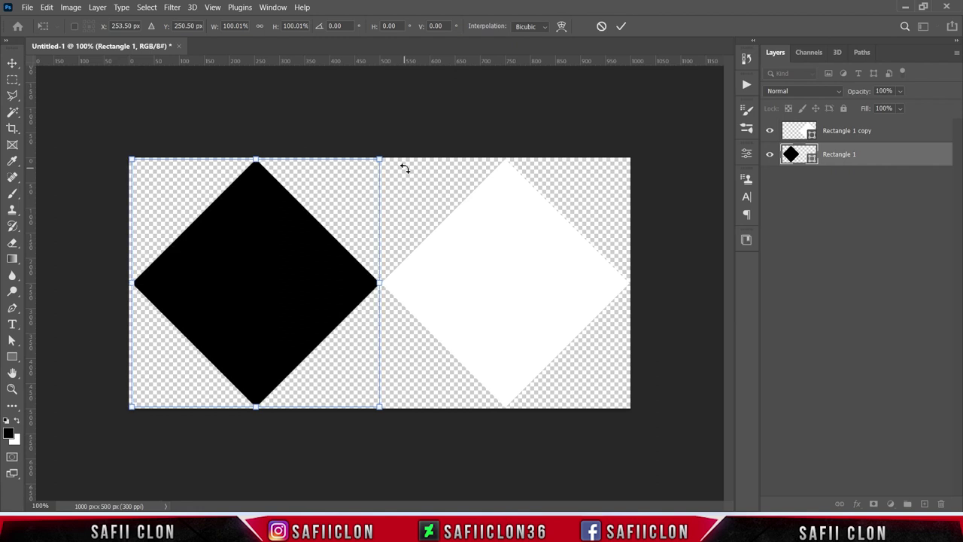
key(Left)
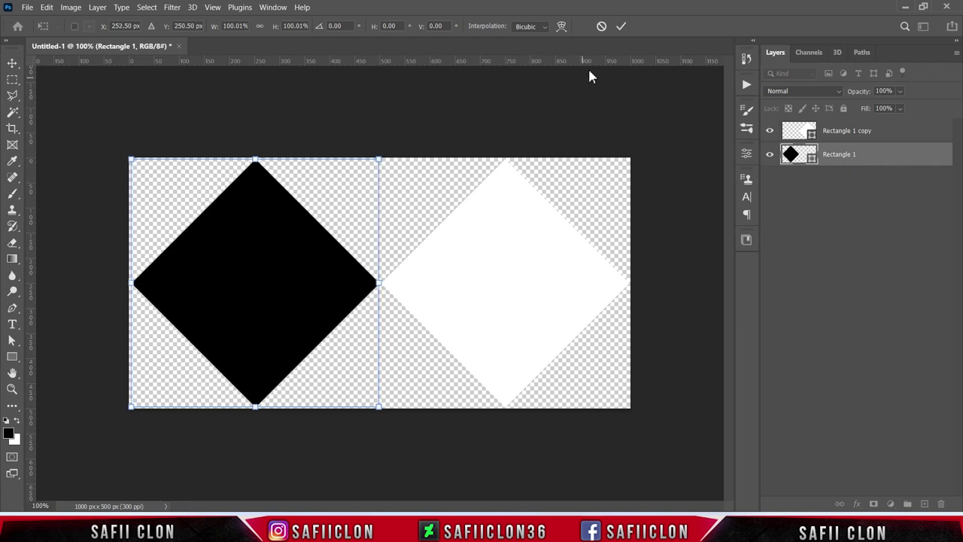
click(621, 28)
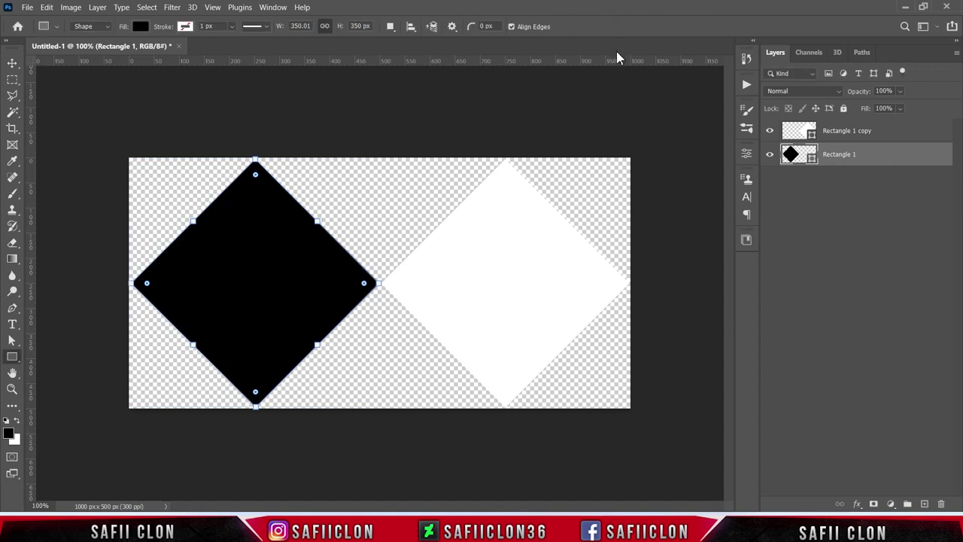
key(ctrl+semicolon)
key(ctrl+h)
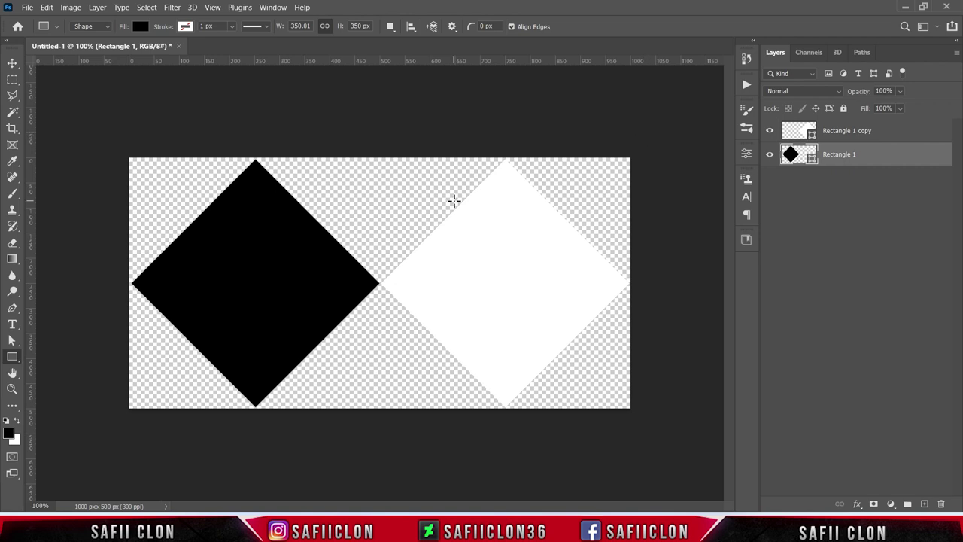
- Define the two-diamond tile as a pattern named Pattern 14
click(46, 8)
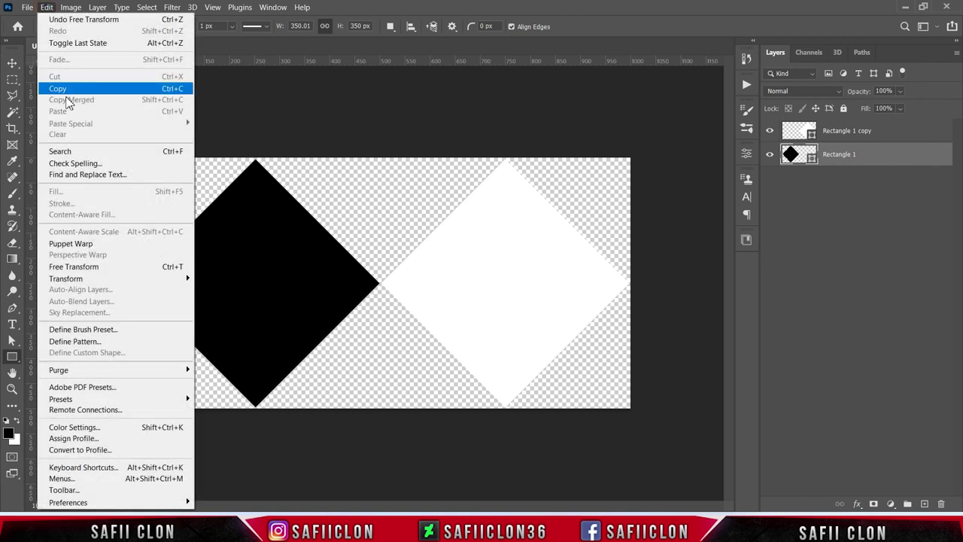
click(104, 344)
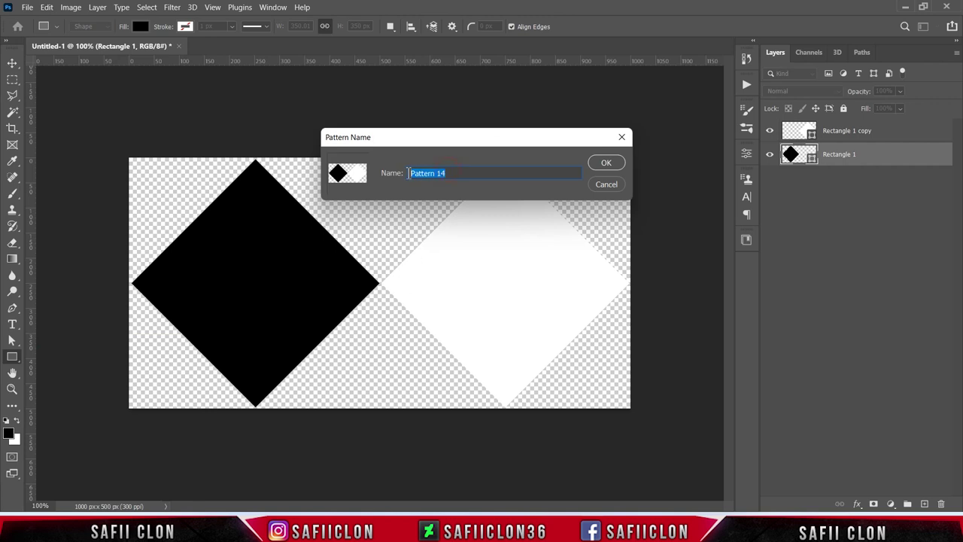
click(606, 164)
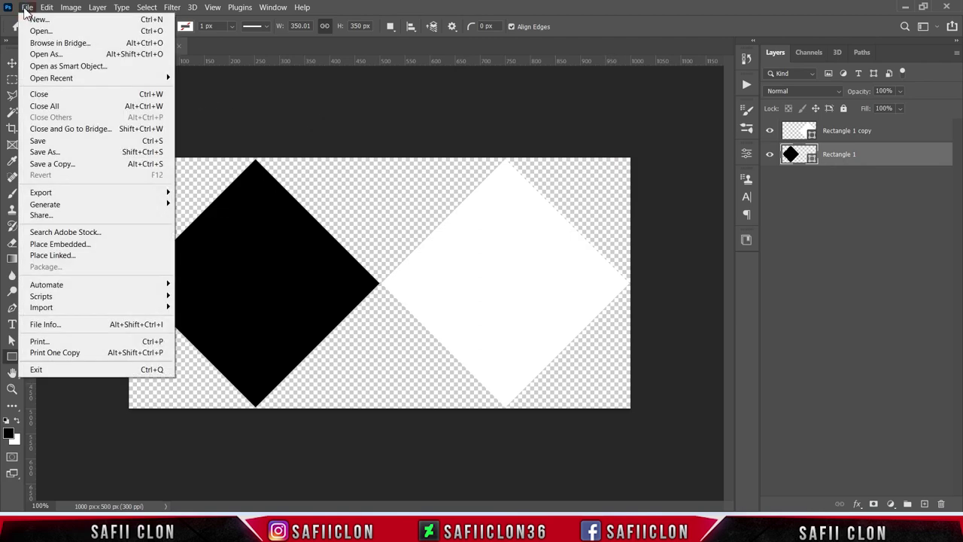
click(55, 21)
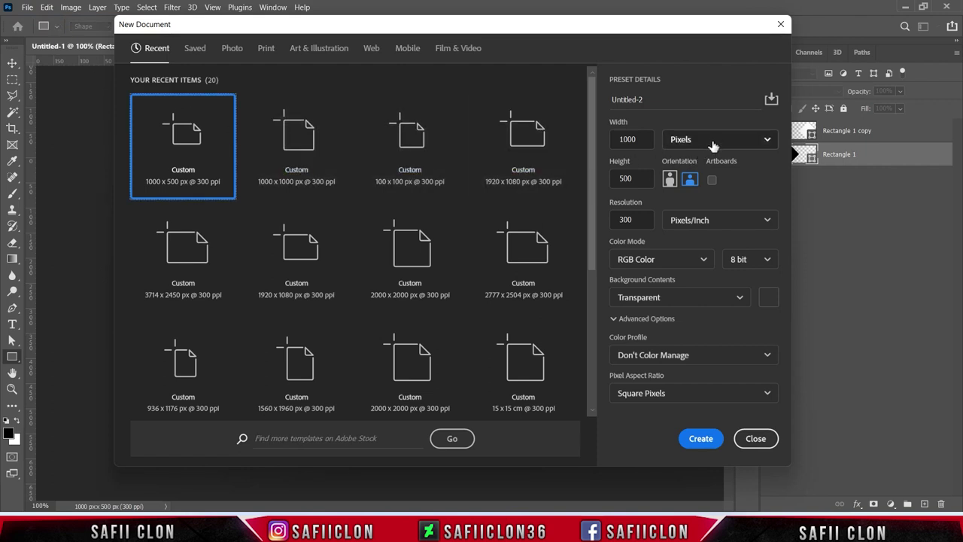
- Set the new document size to 1920 × 1080 pixels
click(711, 142)
click(686, 165)
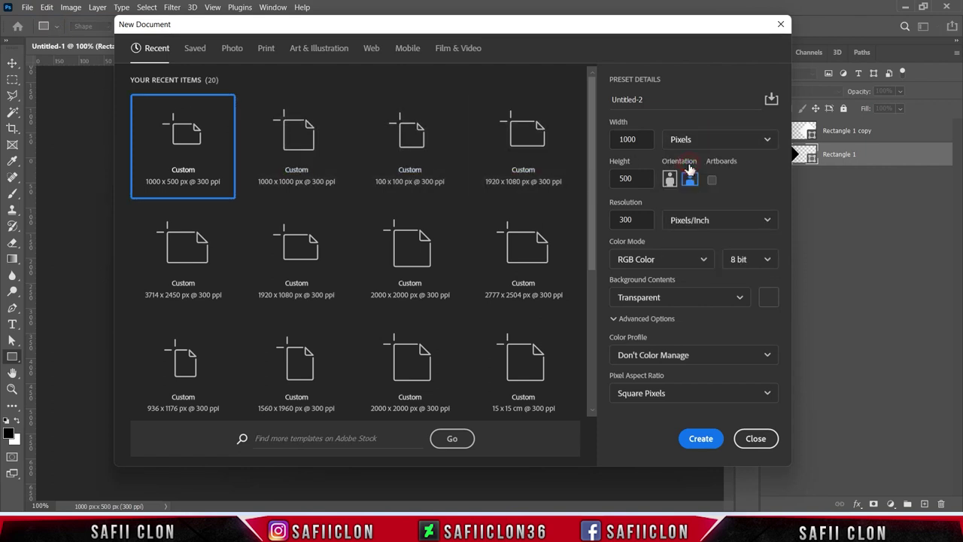
double_click(641, 139)
text(19)
text(20)
double_click(650, 178)
text(108)
- Use 300 pixels/inch and a transparent background, then create the document
double_click(643, 219)
text(3)
click(701, 225)
click(706, 243)
click(740, 299)
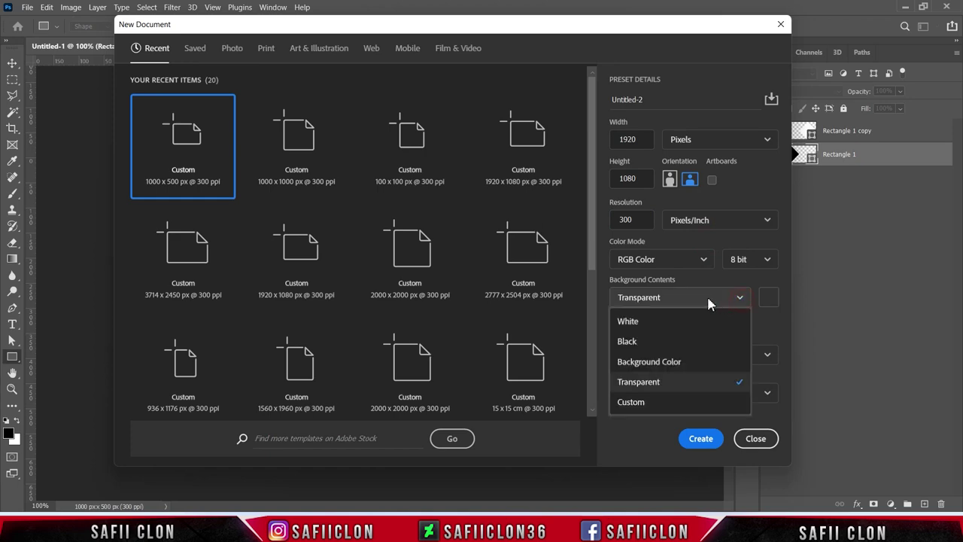
click(644, 383)
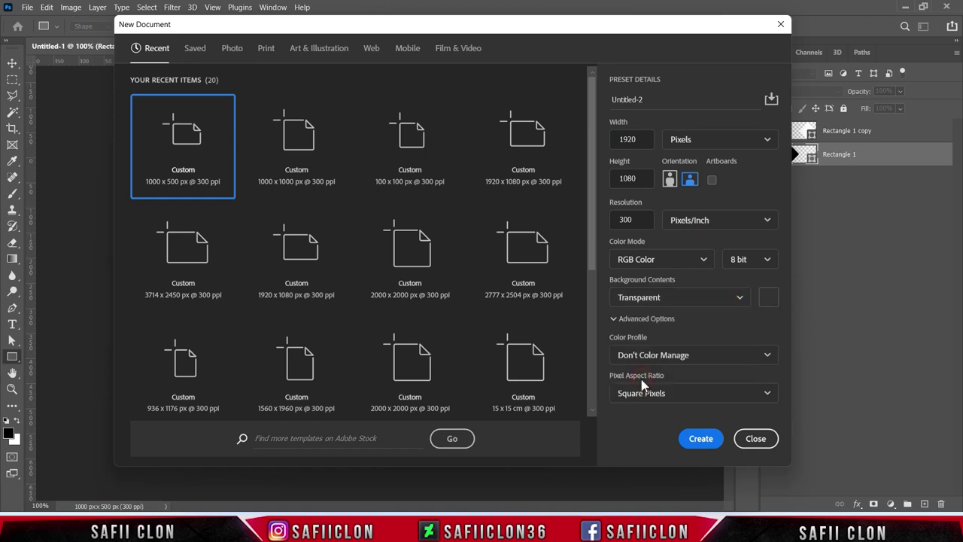
click(710, 441)
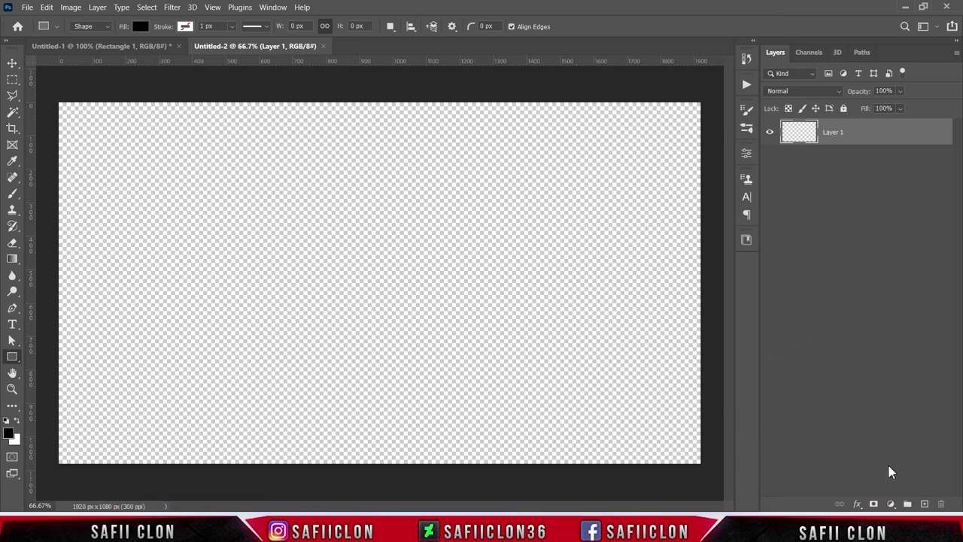
- Add a Solid Color fill layer in cream #ffe9cd
click(890, 504)
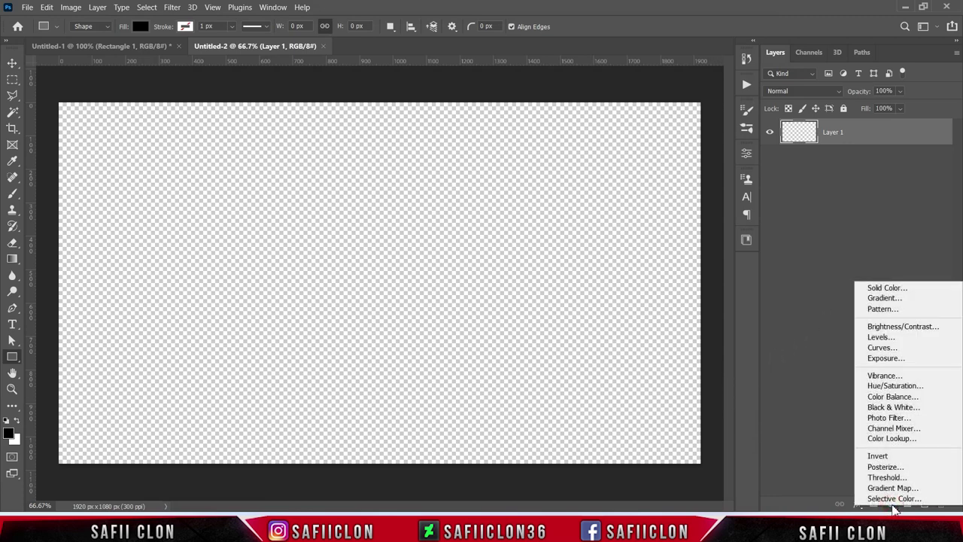
click(888, 288)
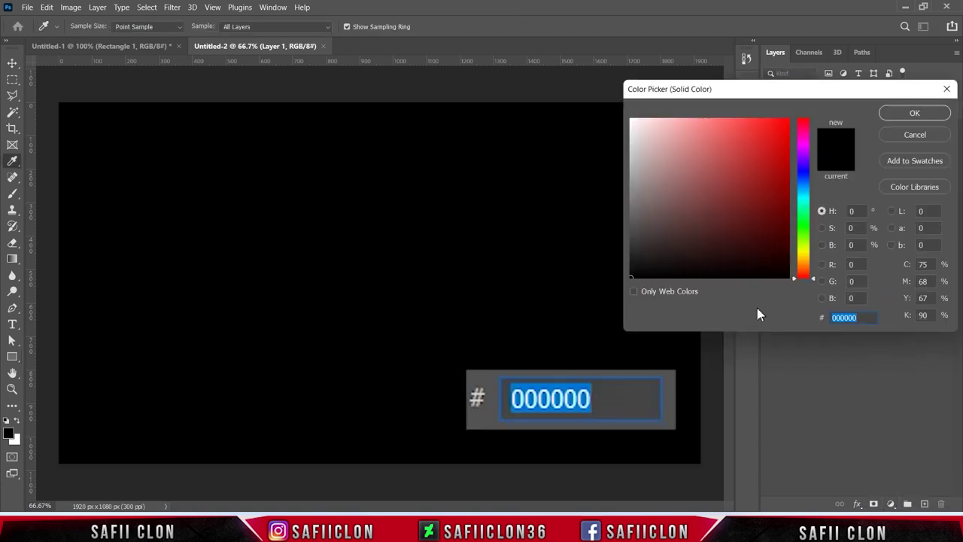
text(ffe)
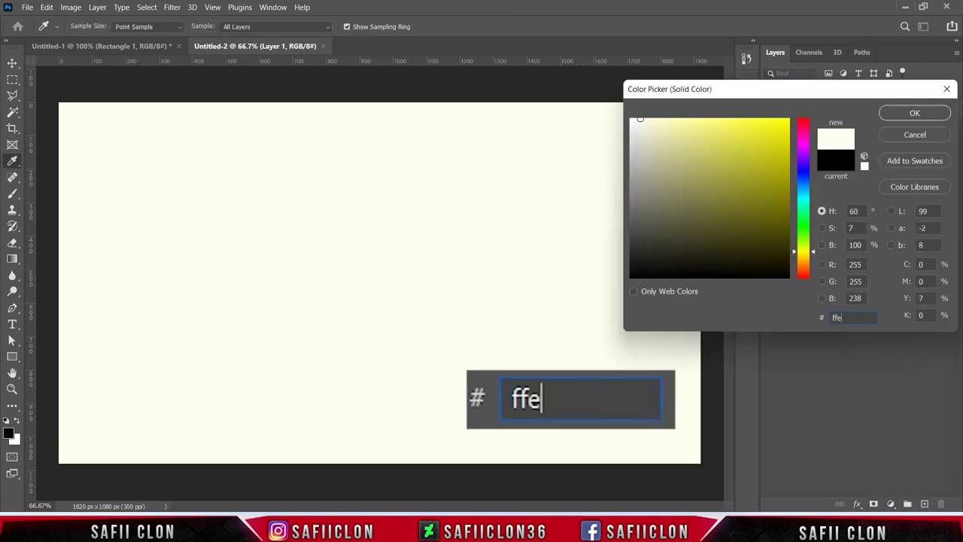
text(9cd)
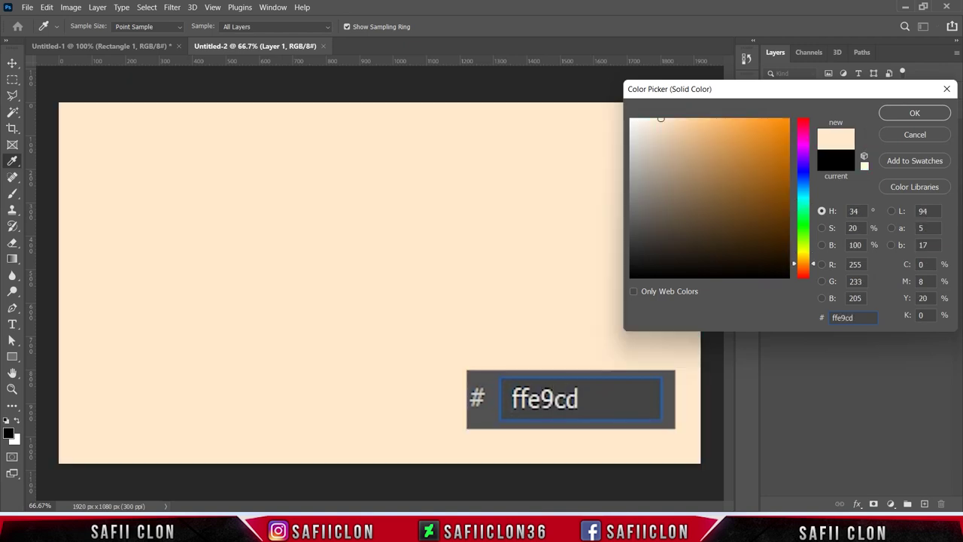
double_click(857, 317)
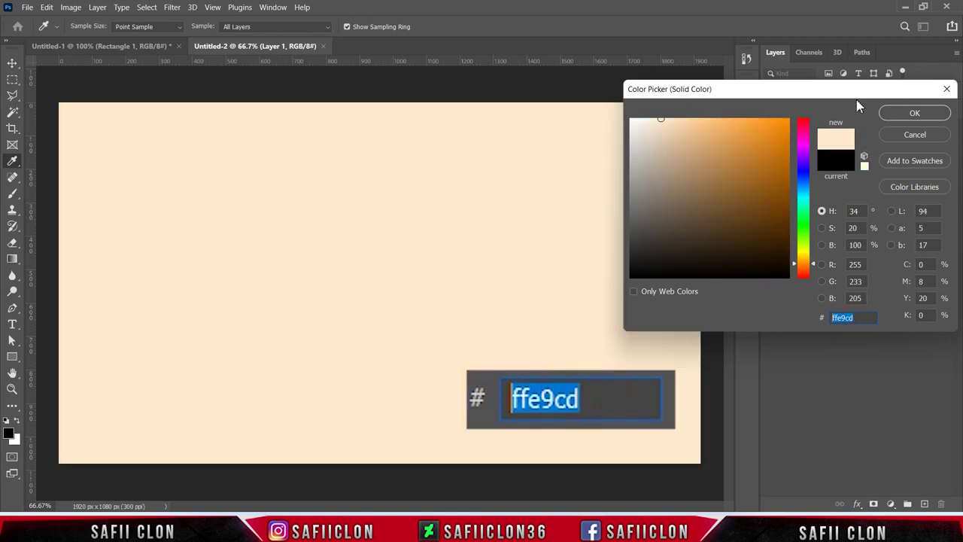
click(909, 115)
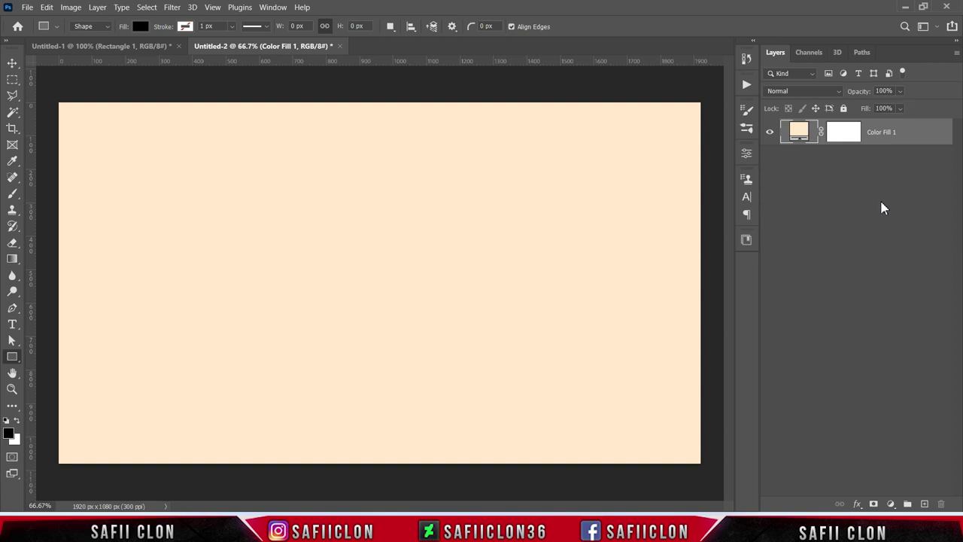
click(892, 503)
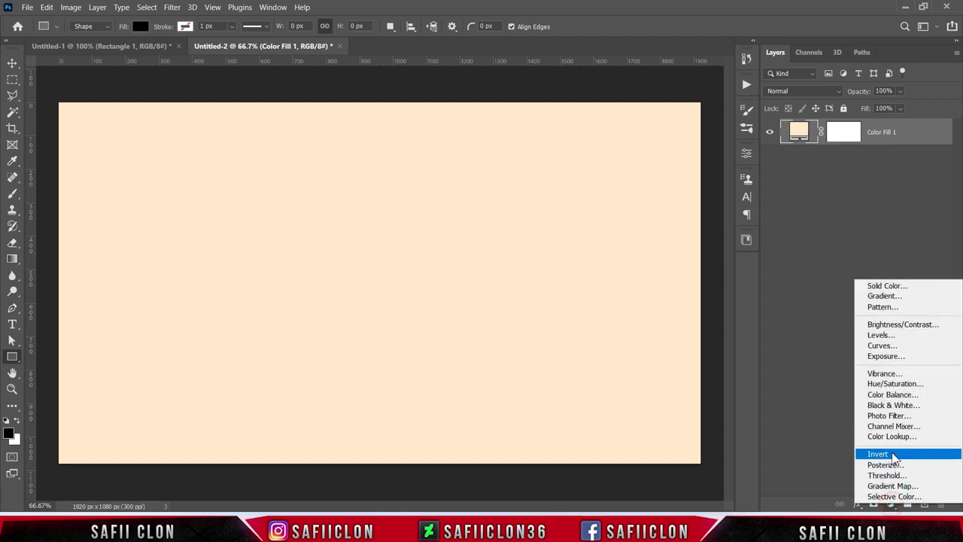
- Add a Pattern Fill layer tiling the black diamond Pattern 14 at 18% scale, then toggle its visibility to compare
click(882, 307)
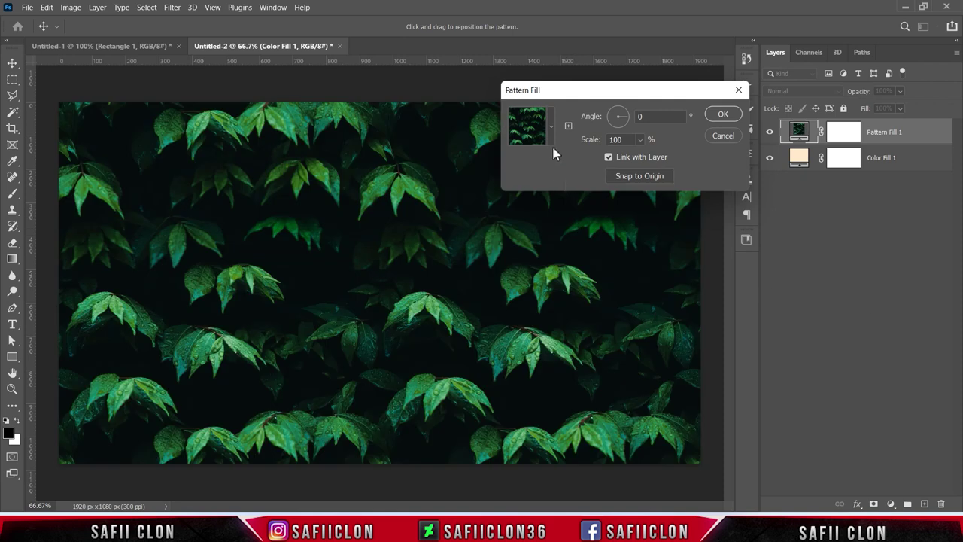
click(553, 127)
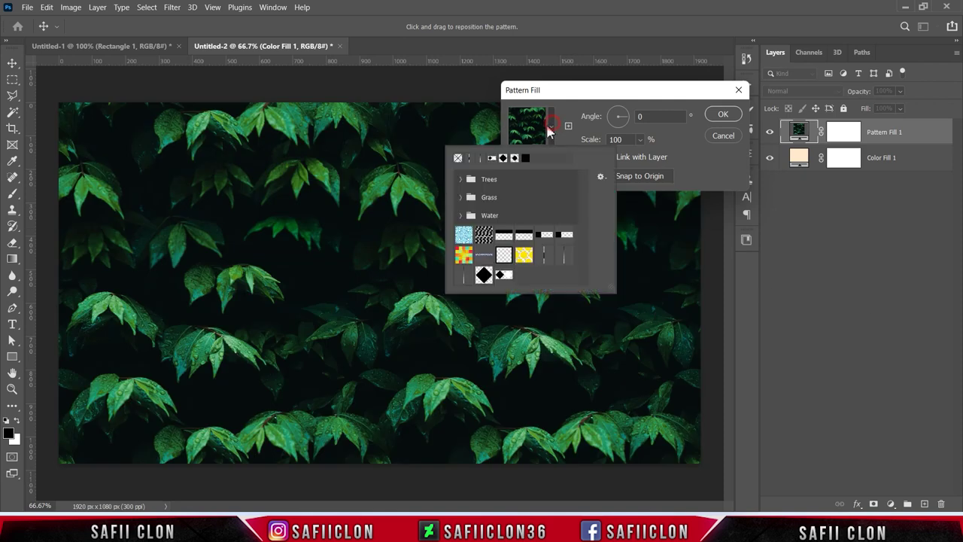
click(504, 275)
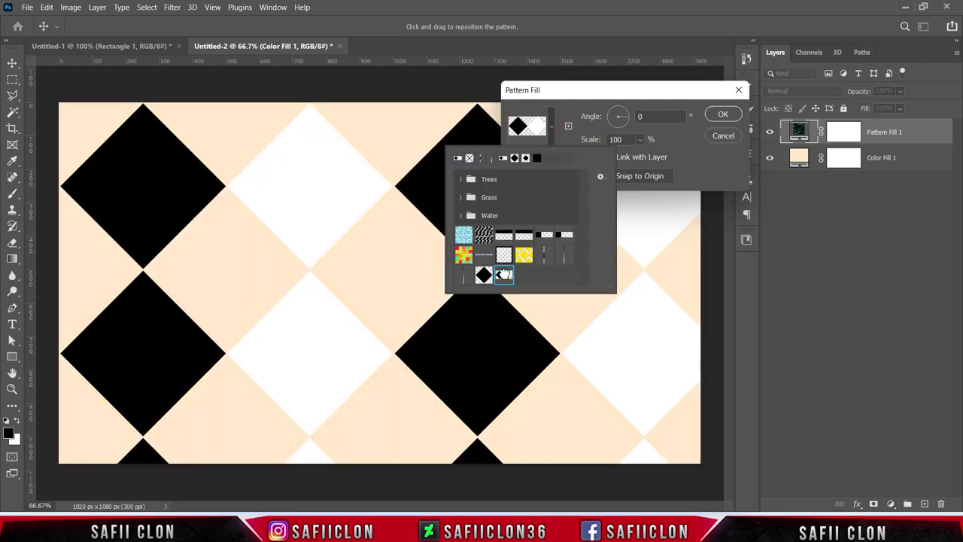
click(551, 129)
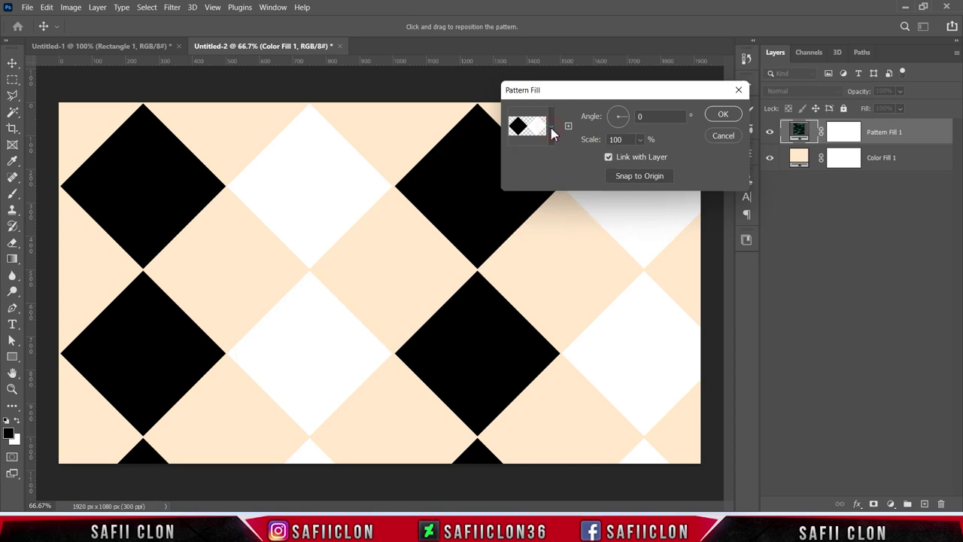
click(639, 139)
drag(643, 156, 638, 158)
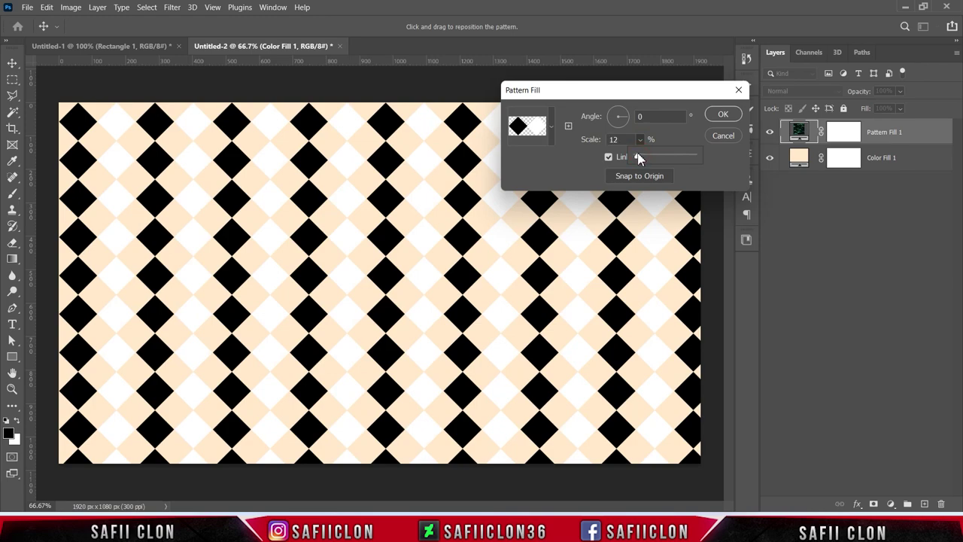
drag(638, 157, 614, 143)
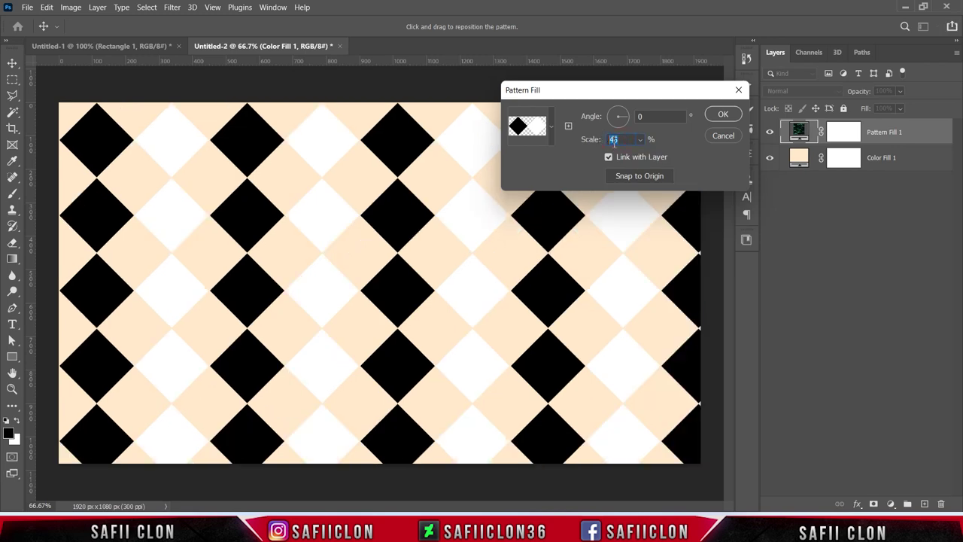
text(8)
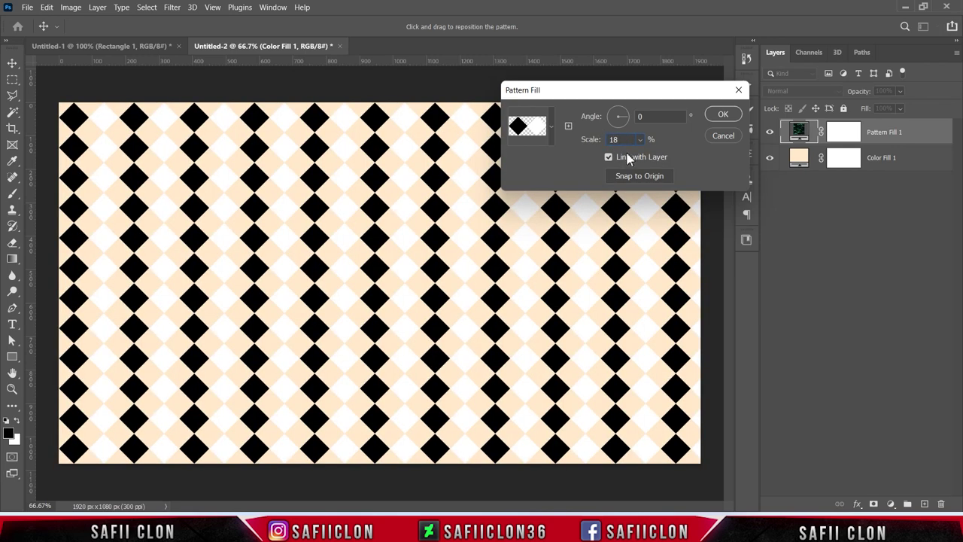
click(722, 115)
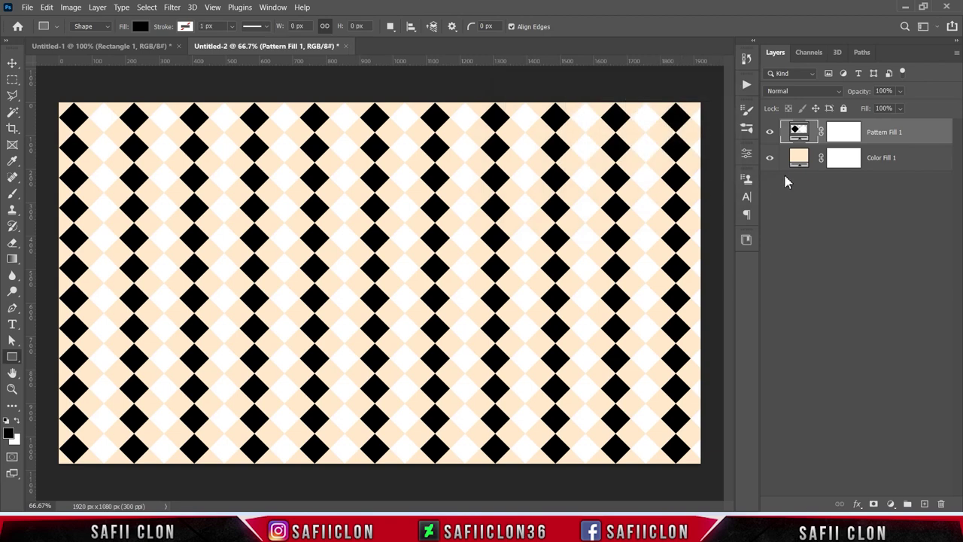
click(769, 132)
click(769, 132)
- Add a Solid Color fill layer in teal #0b8087
click(890, 504)
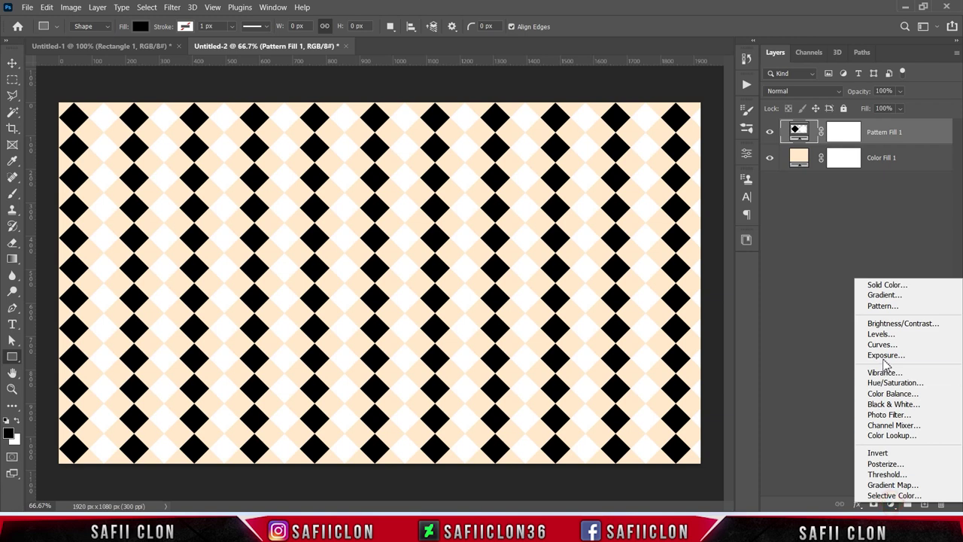
click(884, 285)
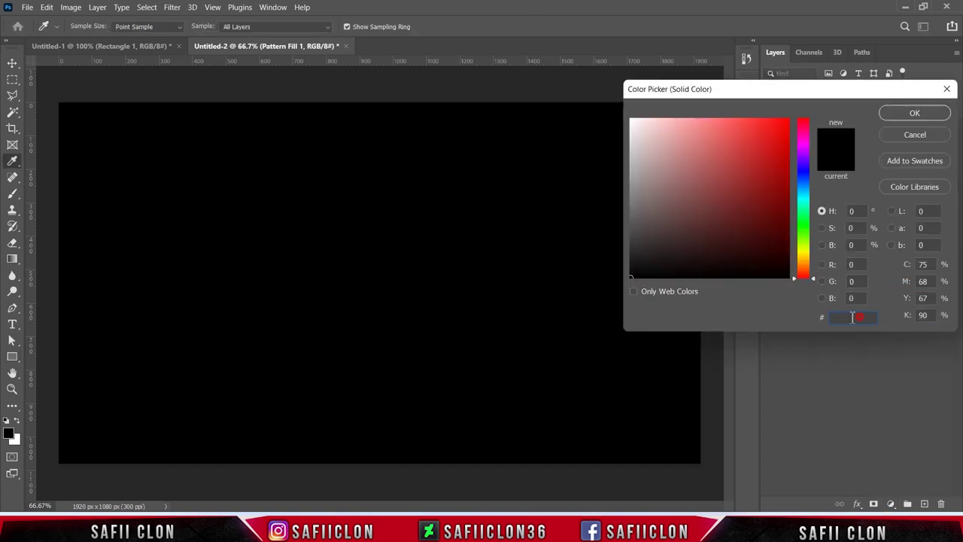
text(0)
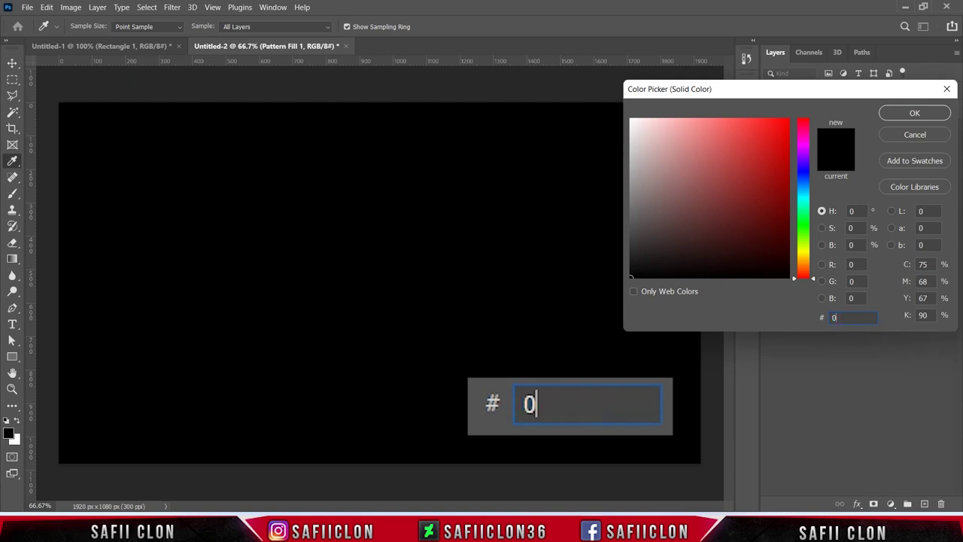
text(b8087)
click(892, 113)
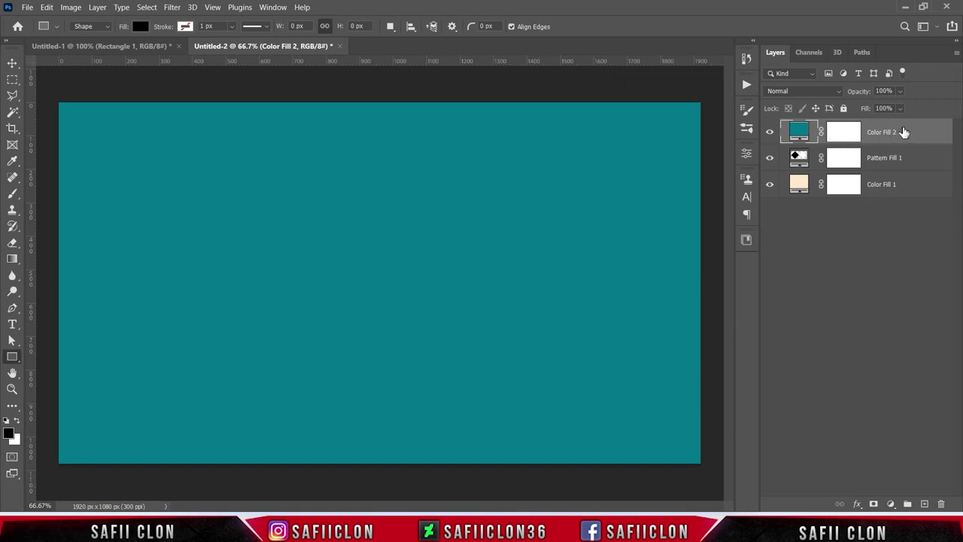
- Set the teal Color Fill 2 to Darken and clip it to Pattern Fill 1
click(801, 96)
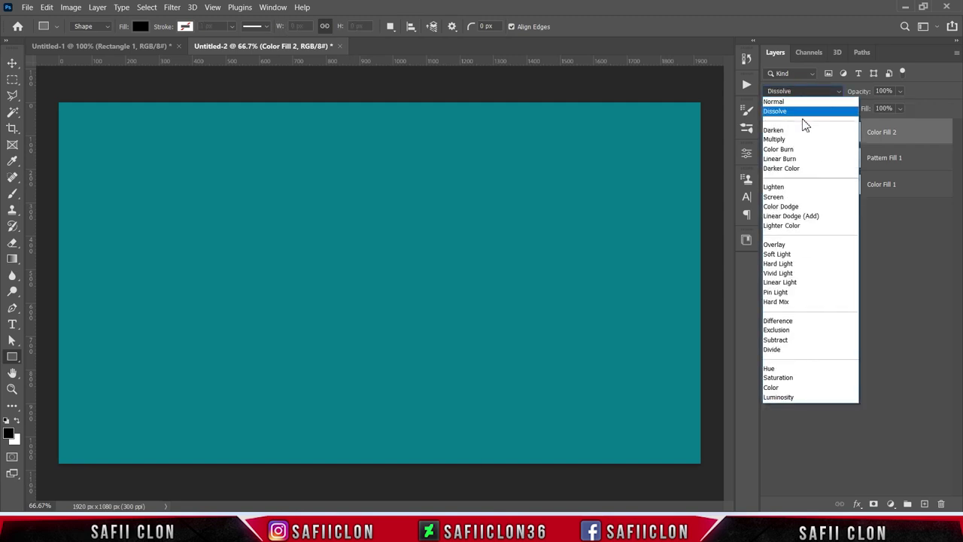
click(787, 132)
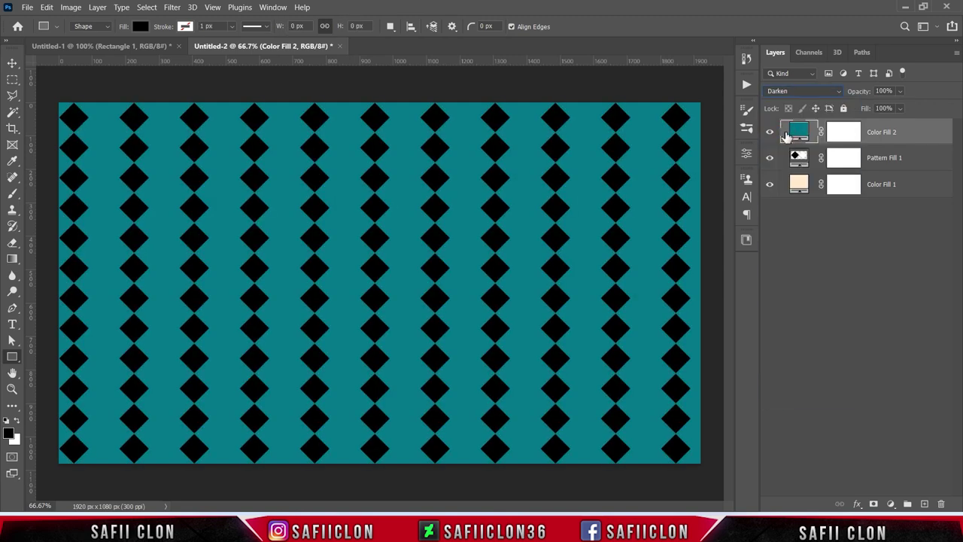
right_click(904, 136)
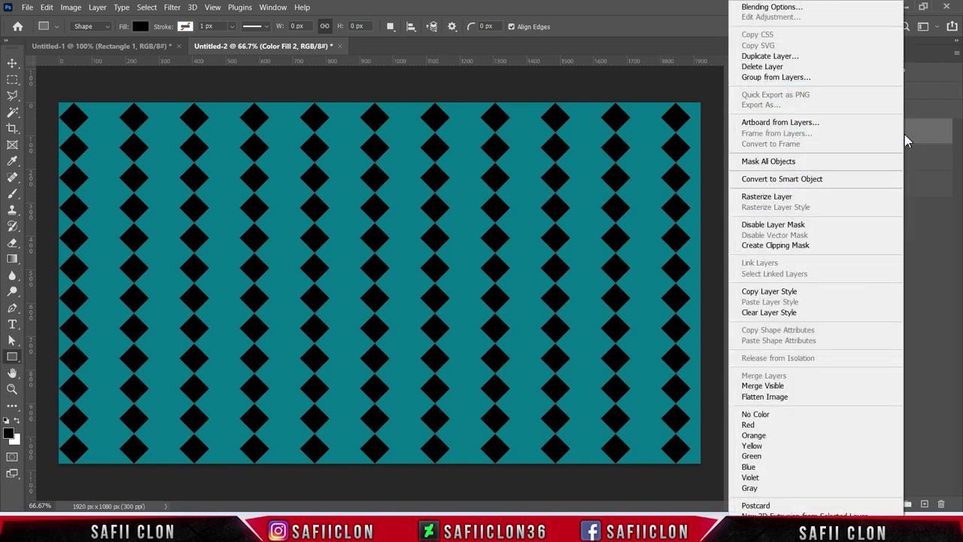
click(764, 248)
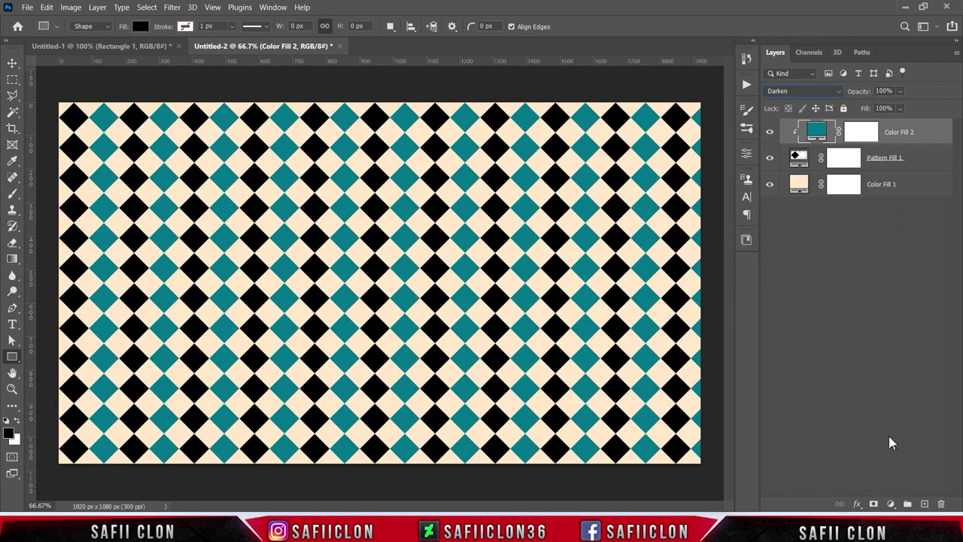
click(890, 504)
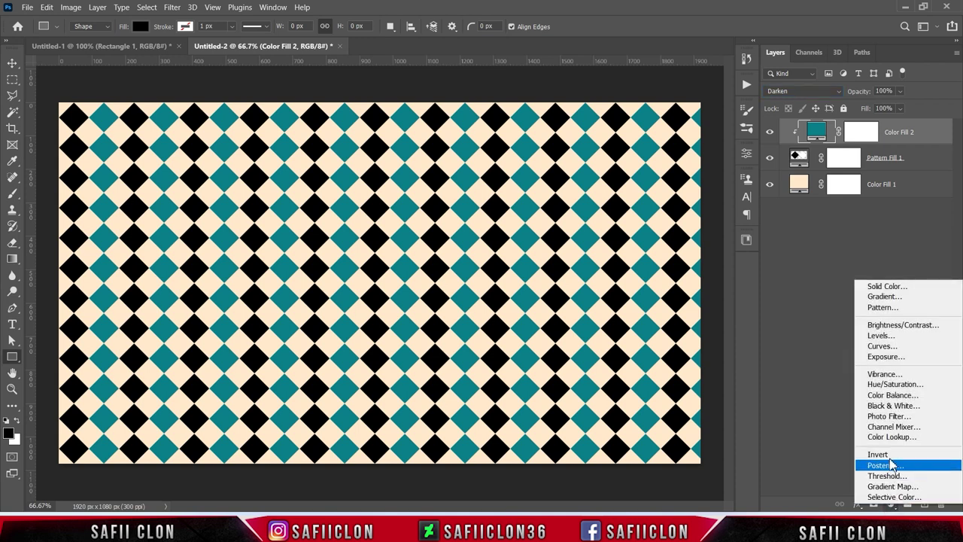
- Add a grey #5d5d5f Color Fill 3 in Lighter Color mode, clipped to the pattern layers
click(890, 285)
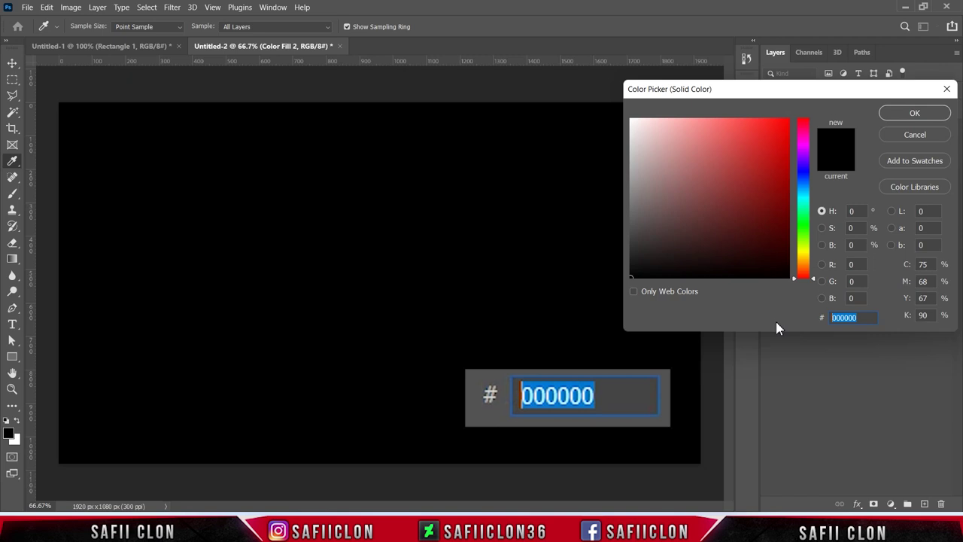
text(5d5d5)
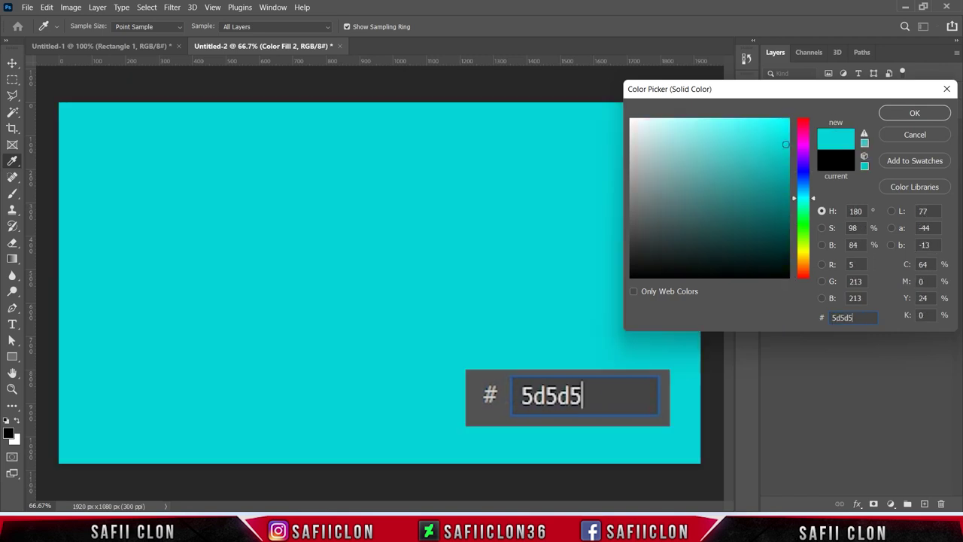
text(f)
click(901, 111)
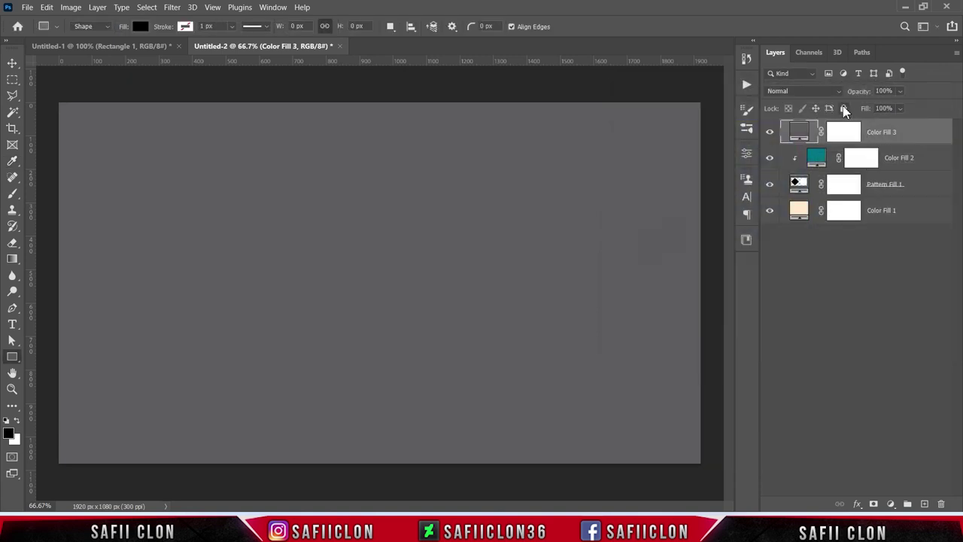
click(836, 90)
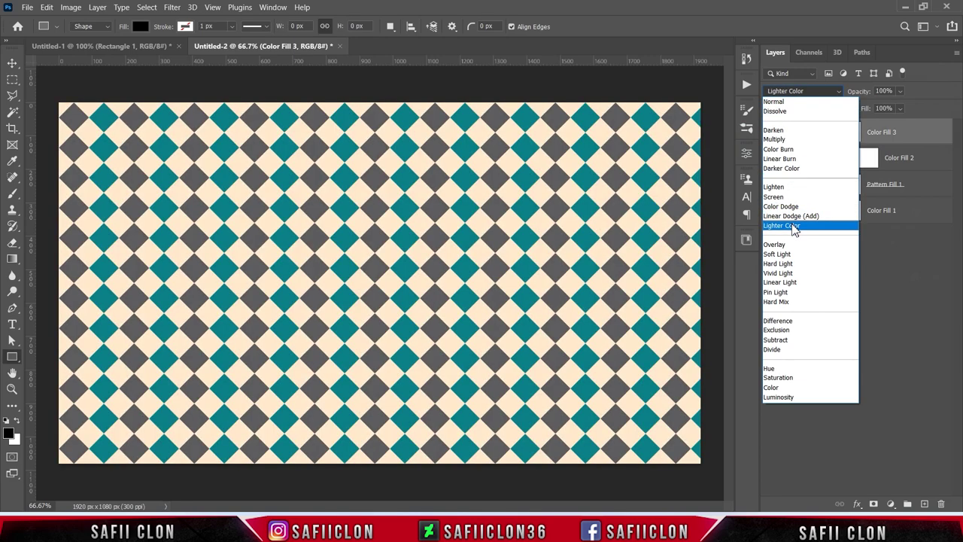
click(793, 228)
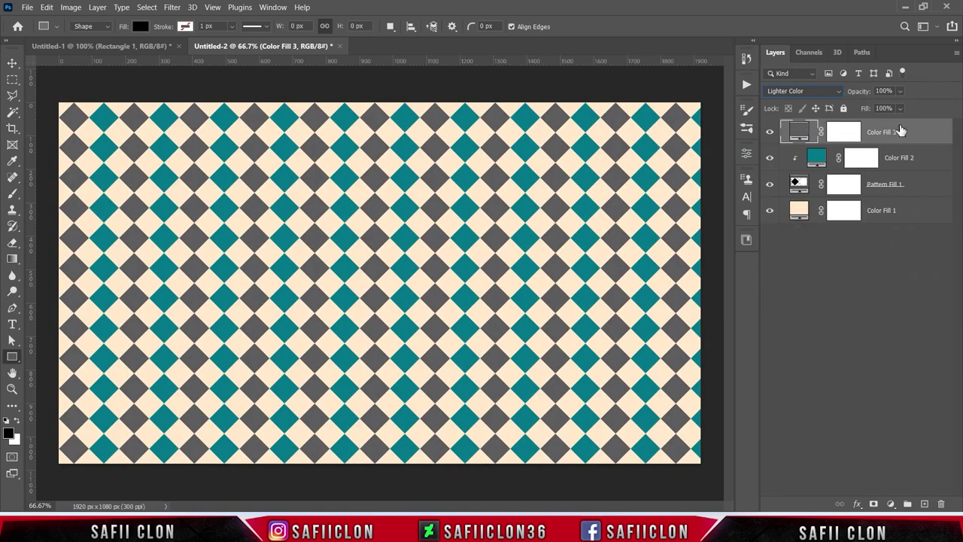
right_click(901, 131)
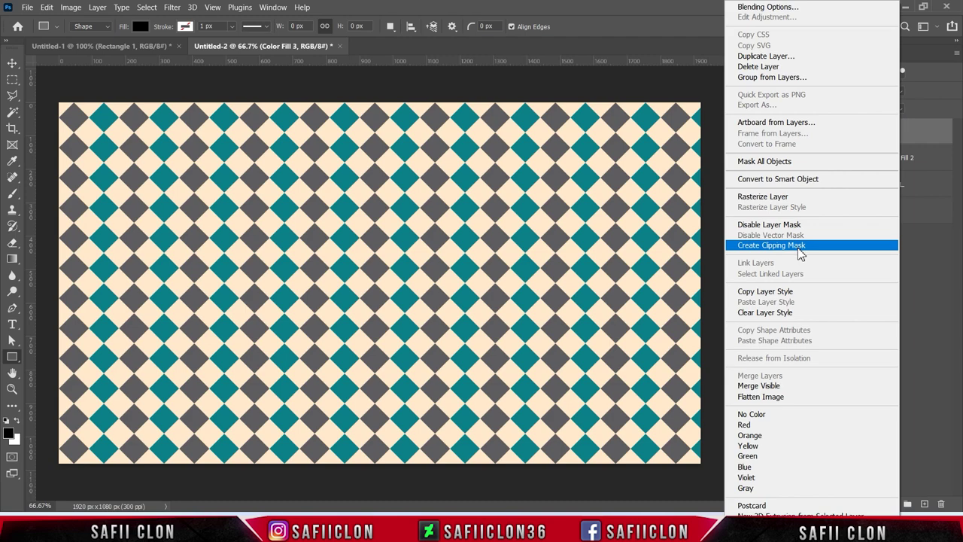
click(798, 246)
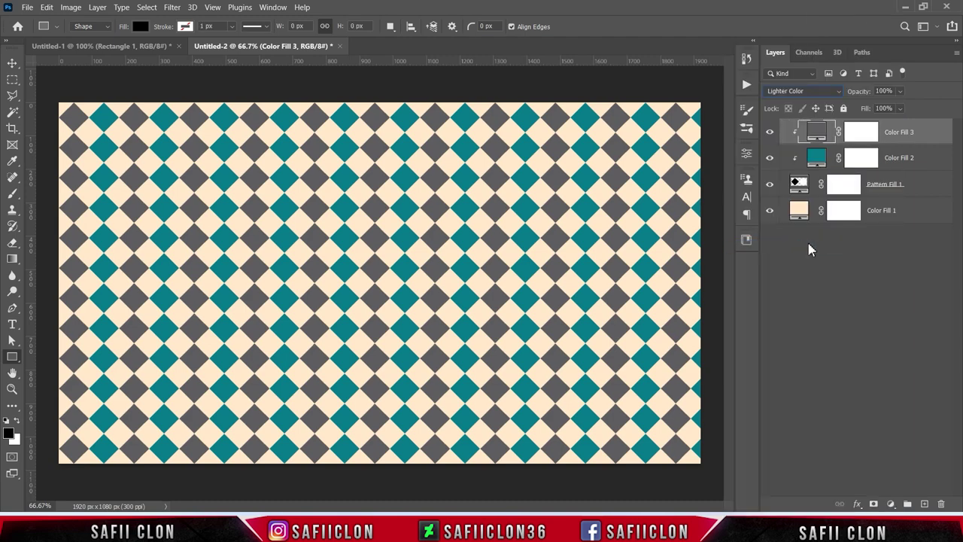
- Toggle Color Fill 3 and Color Fill 2 visibility to check the cream, teal and grey diamonds
click(768, 136)
click(768, 135)
click(771, 159)
click(771, 159)
click(27, 7)
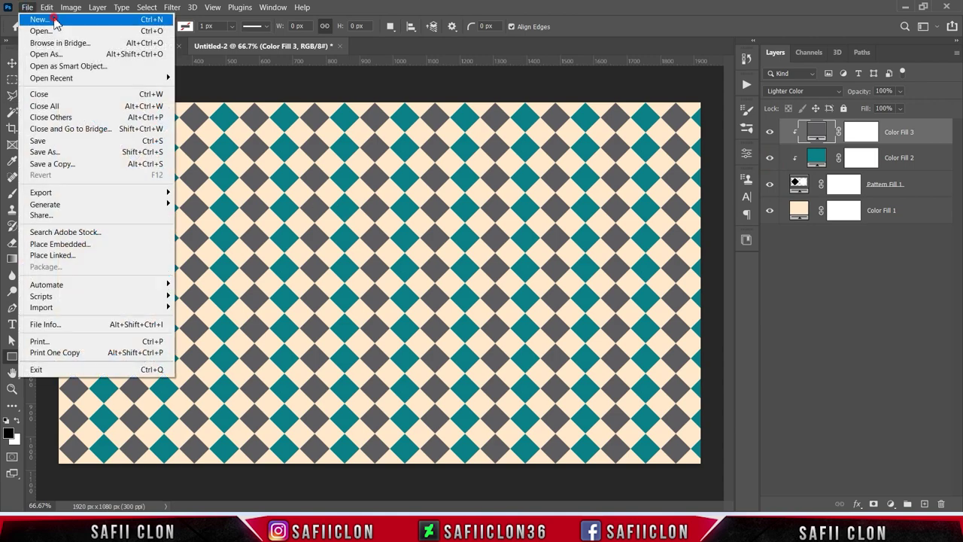
- Create a new 1000 × 1000 px, 300 ppi document with Transparent background contents
click(56, 19)
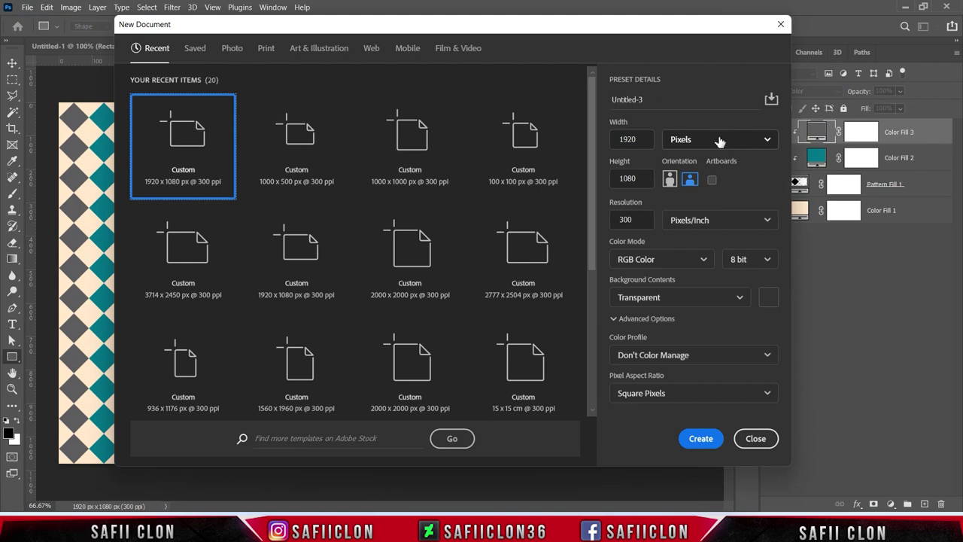
click(718, 140)
click(700, 163)
drag(648, 141, 608, 142)
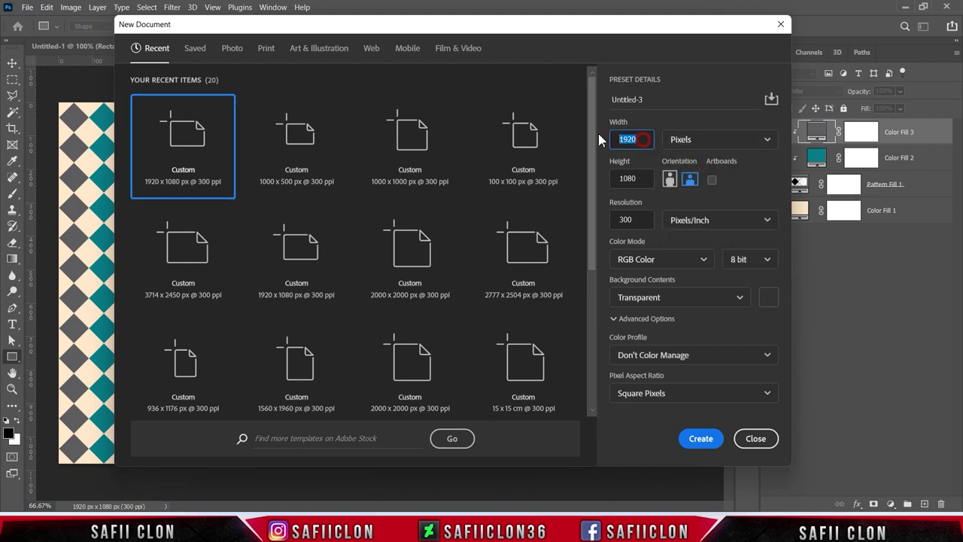
text(100)
double_click(642, 178)
text(1000)
click(700, 219)
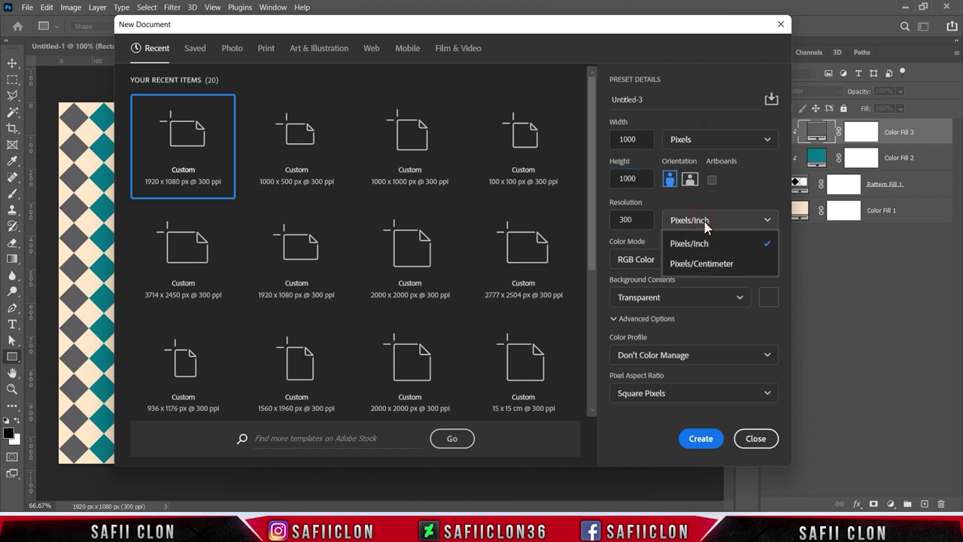
click(707, 243)
double_click(640, 219)
text(300)
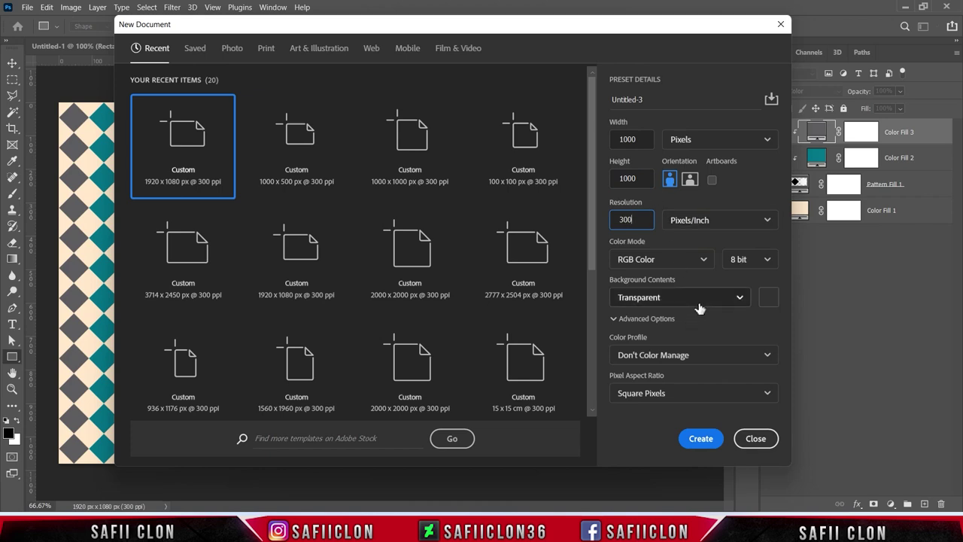
click(692, 297)
click(668, 384)
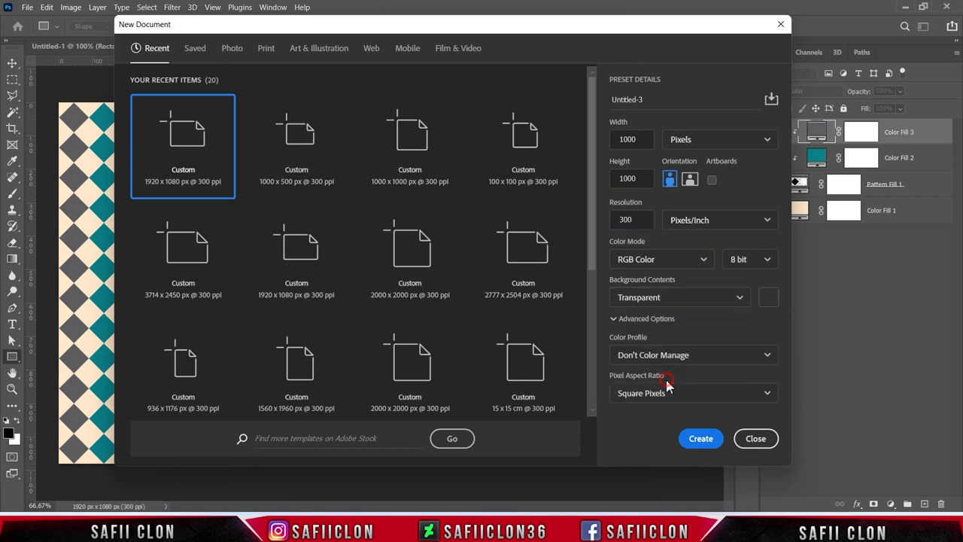
click(714, 441)
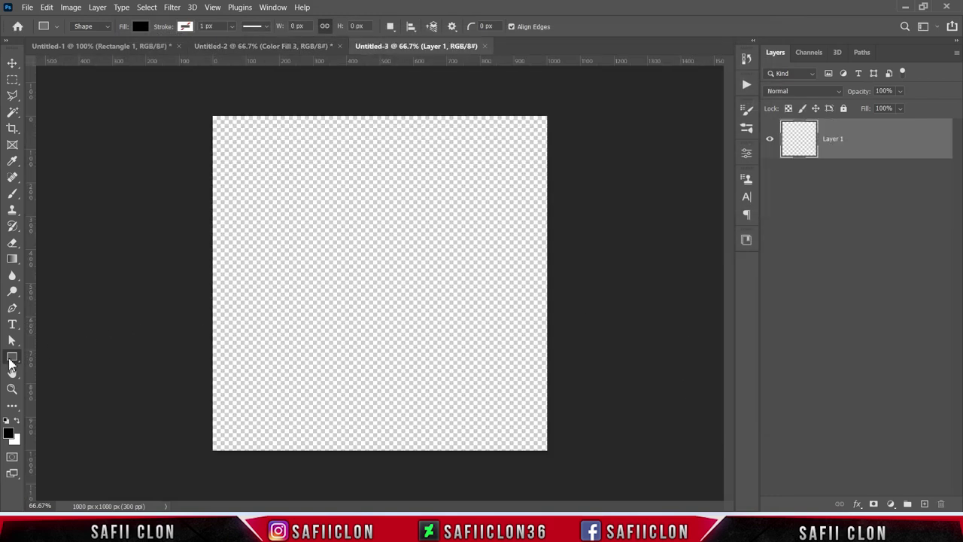
- With the Line Tool, drag centre guides from both rulers and draw a vertical line along them
right_click(10, 362)
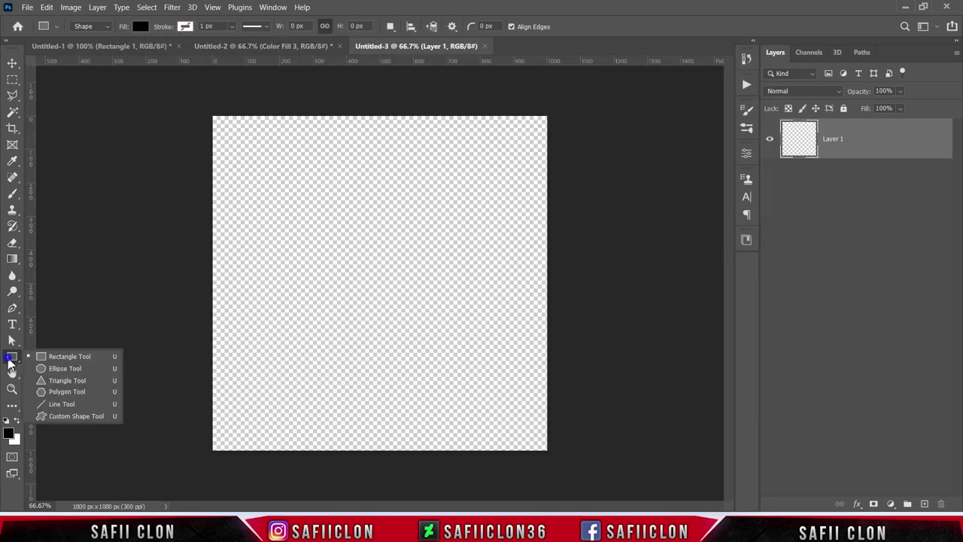
click(71, 404)
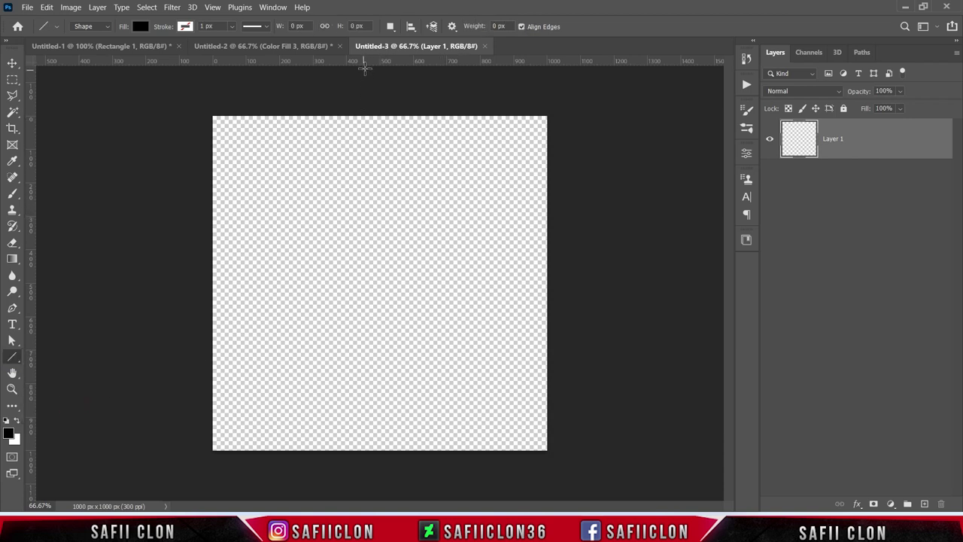
drag(366, 63, 370, 283)
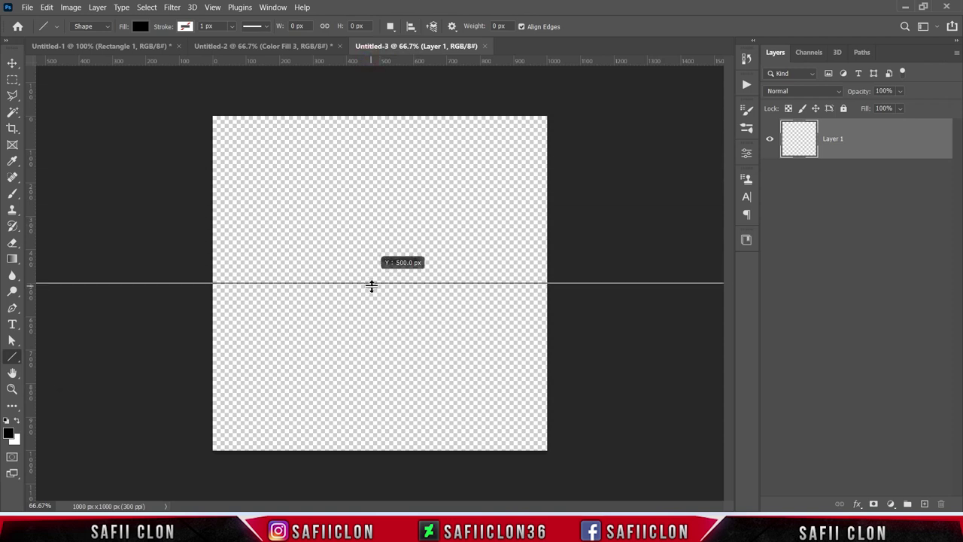
drag(32, 239, 379, 247)
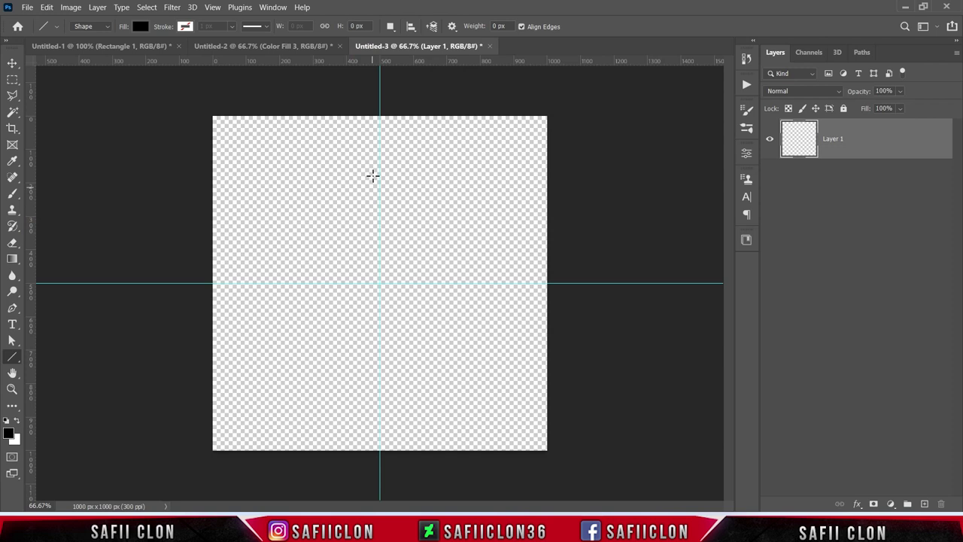
drag(380, 116, 379, 455)
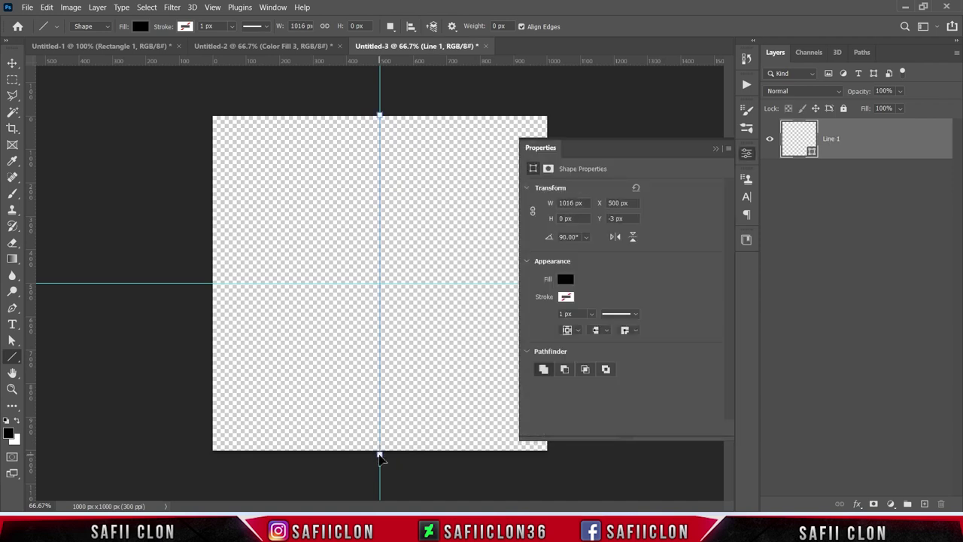
click(140, 26)
- Set Line 1 to No Color fill and a solid black stroke of about 26.52 px
click(67, 49)
click(141, 30)
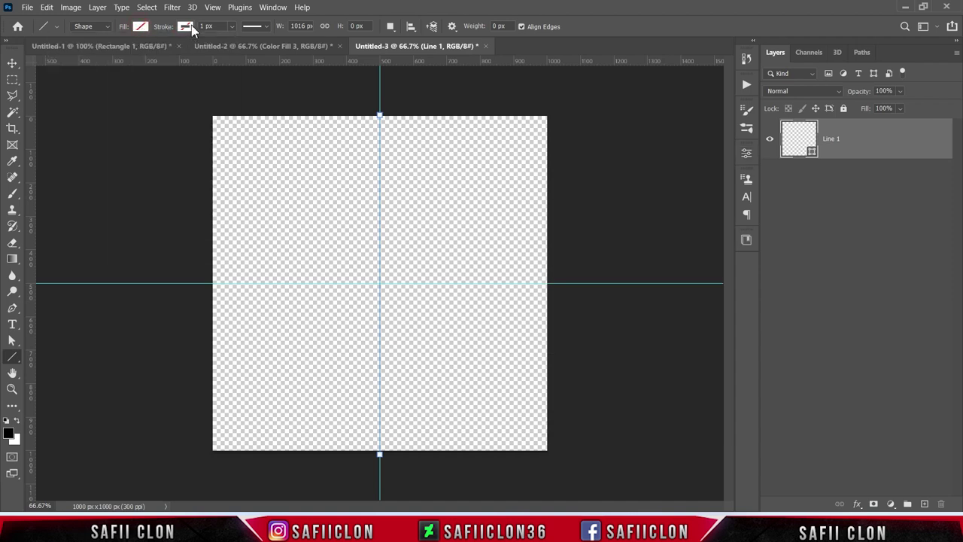
click(188, 27)
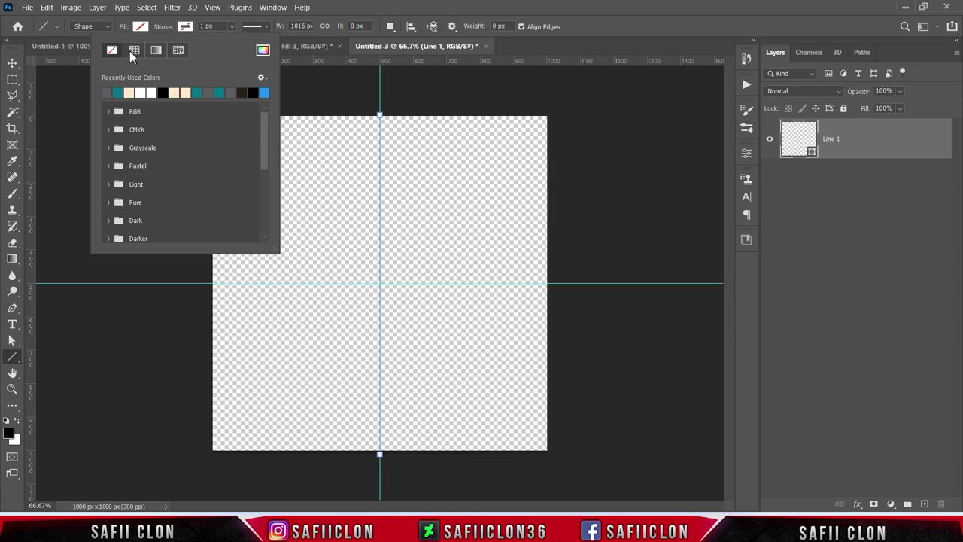
click(133, 50)
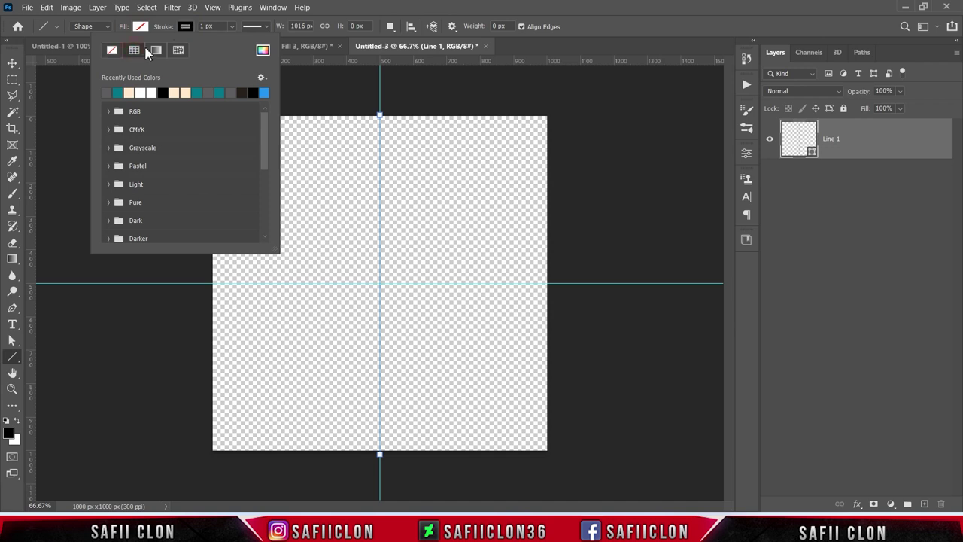
click(186, 30)
click(233, 28)
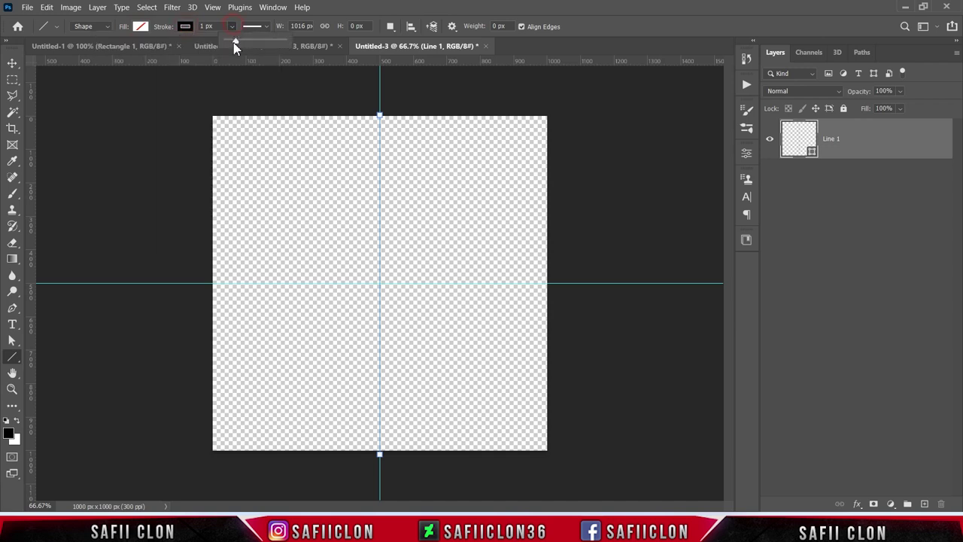
drag(235, 44, 243, 44)
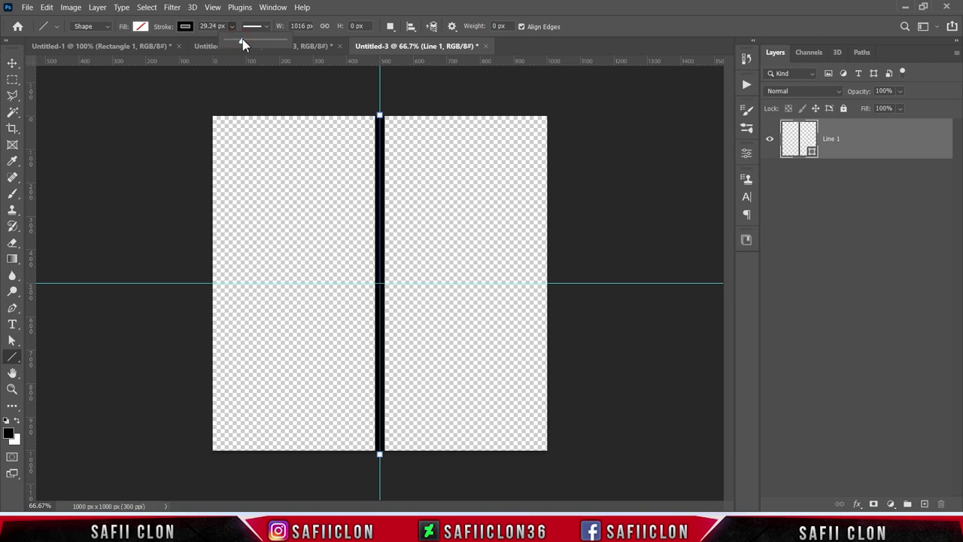
drag(243, 45, 242, 39)
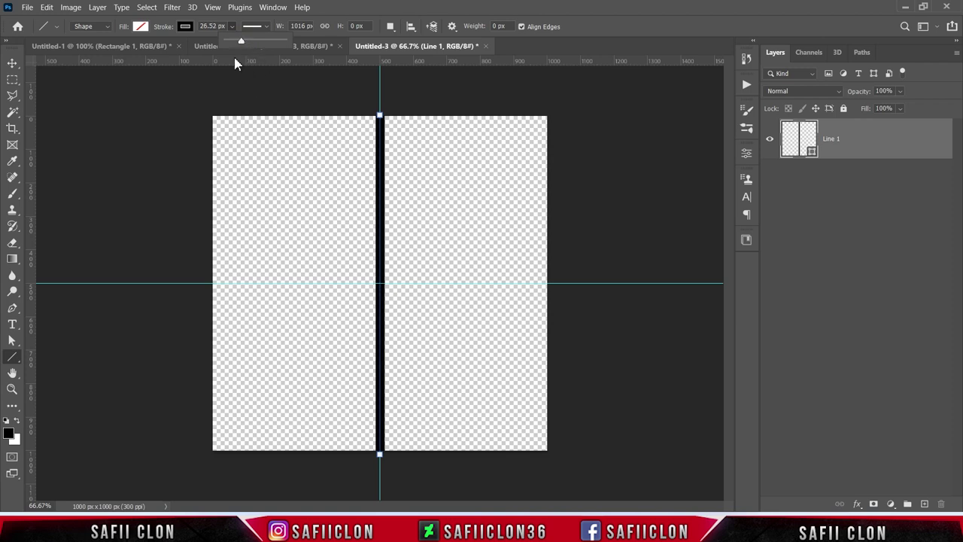
click(231, 27)
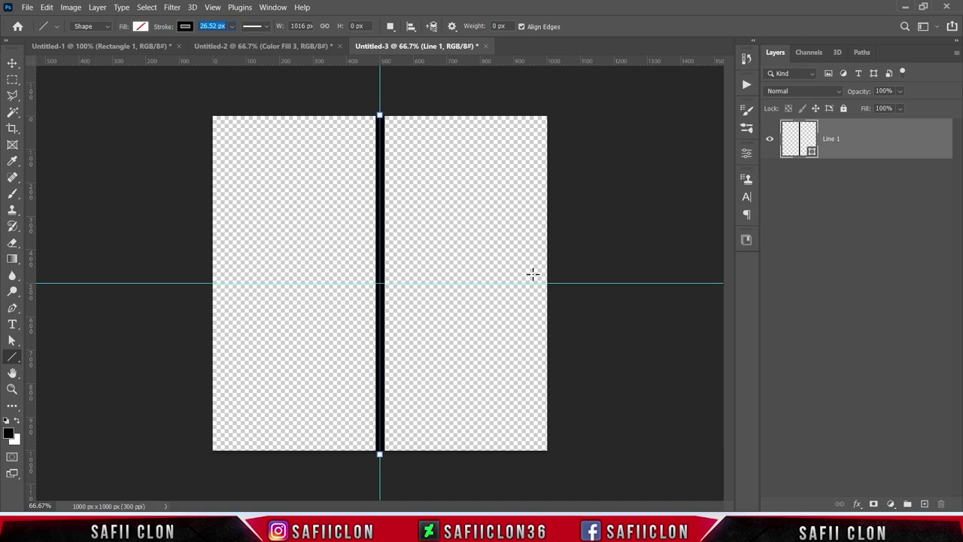
right_click(878, 141)
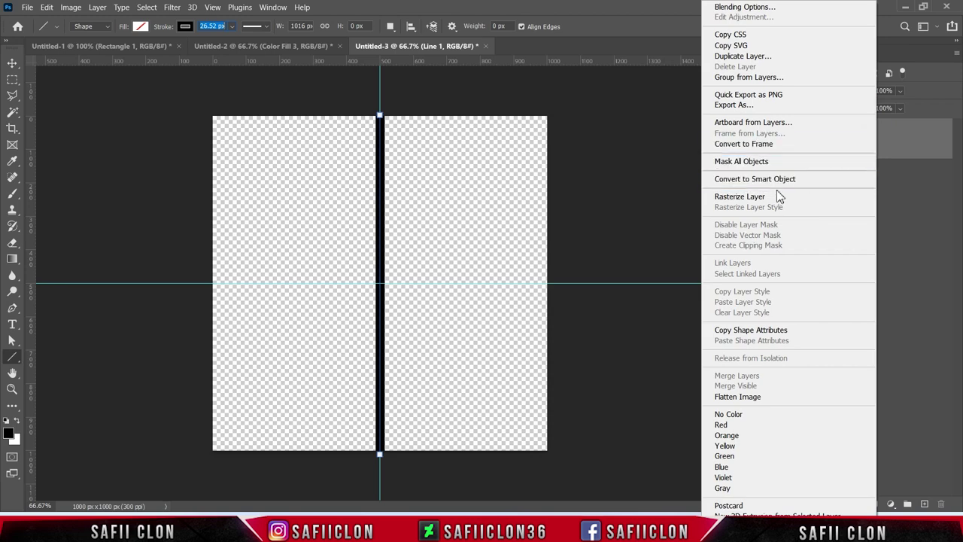
- Duplicate Line 1 and rotate the copy 90° clockwise so it runs horizontally
click(739, 57)
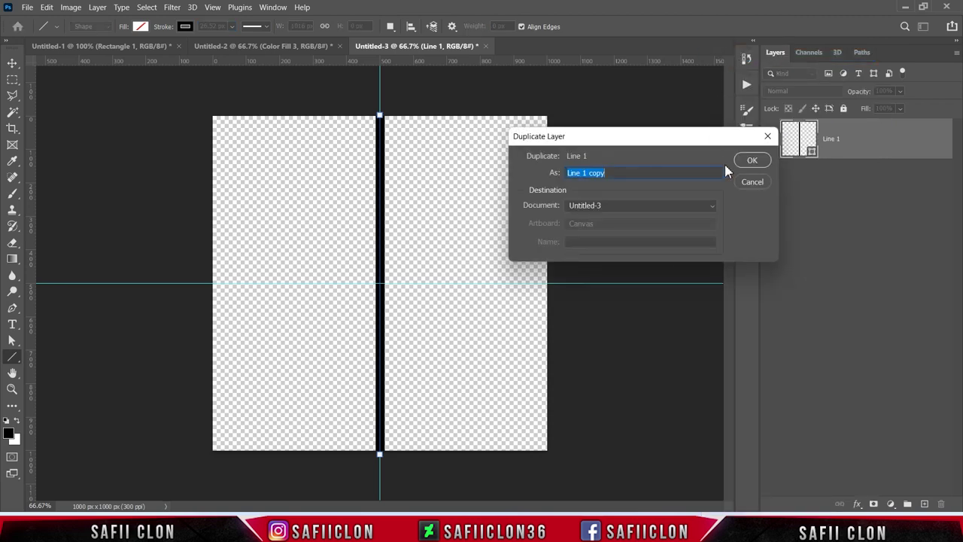
click(752, 161)
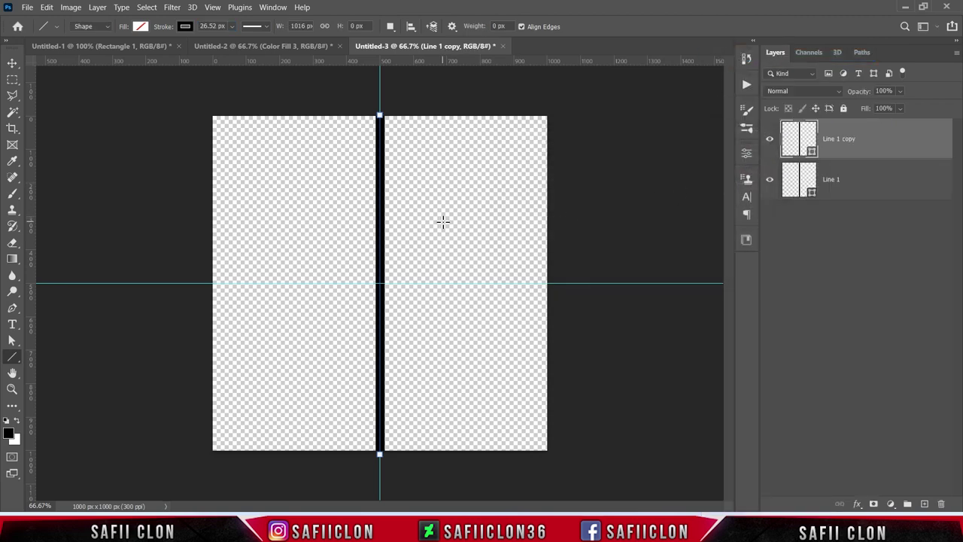
key(ctrl+t)
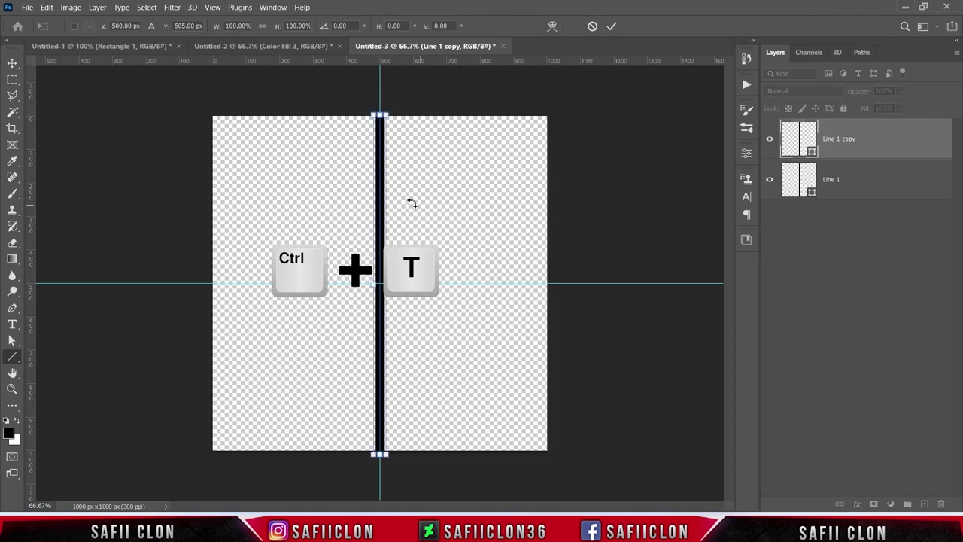
right_click(383, 192)
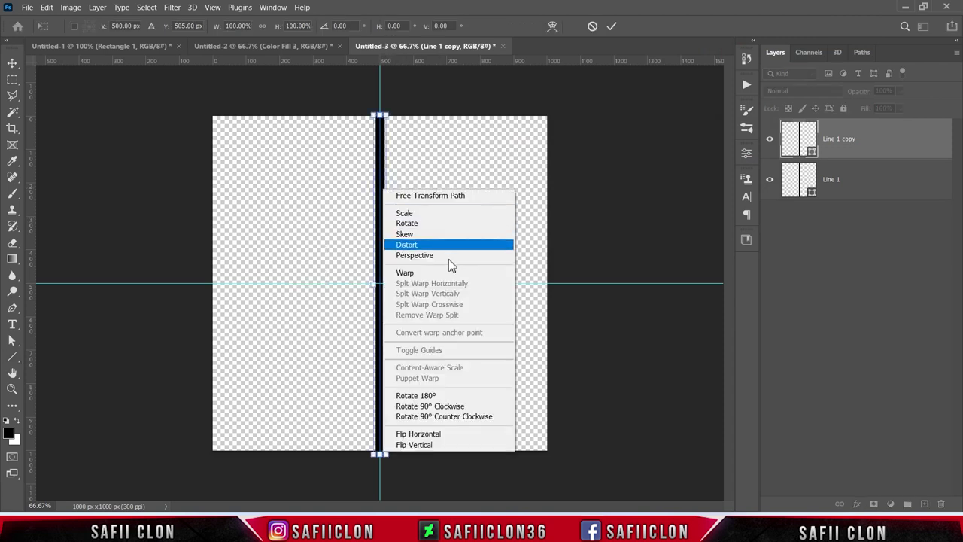
click(446, 406)
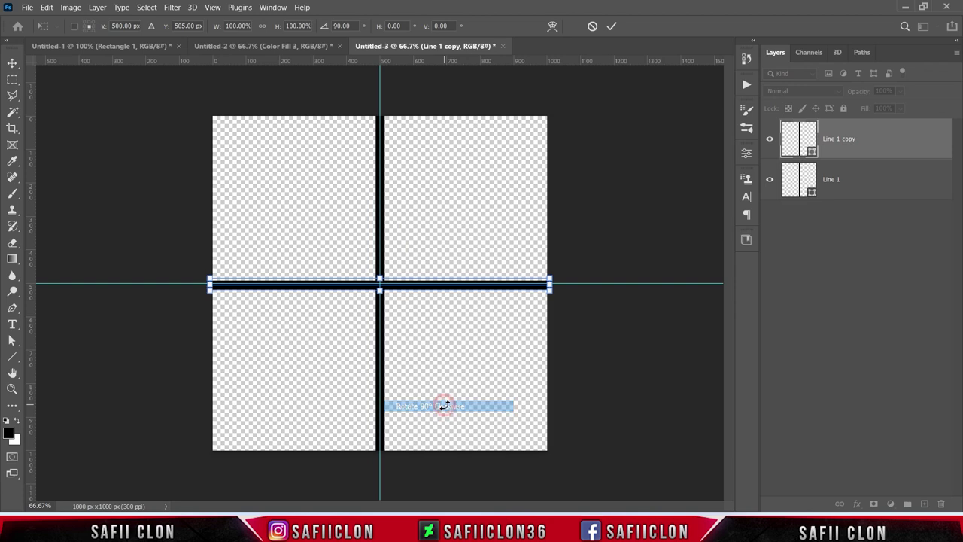
click(612, 25)
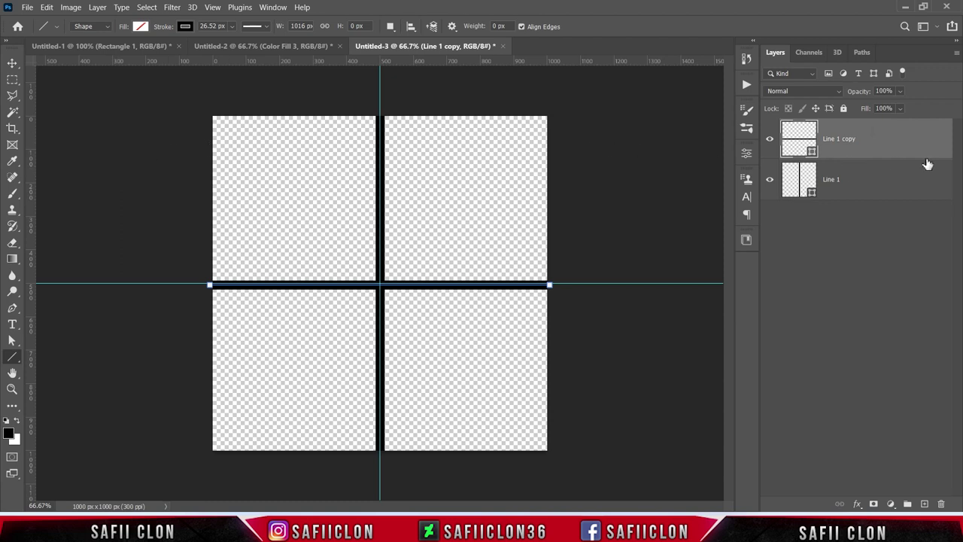
shift+click(892, 188)
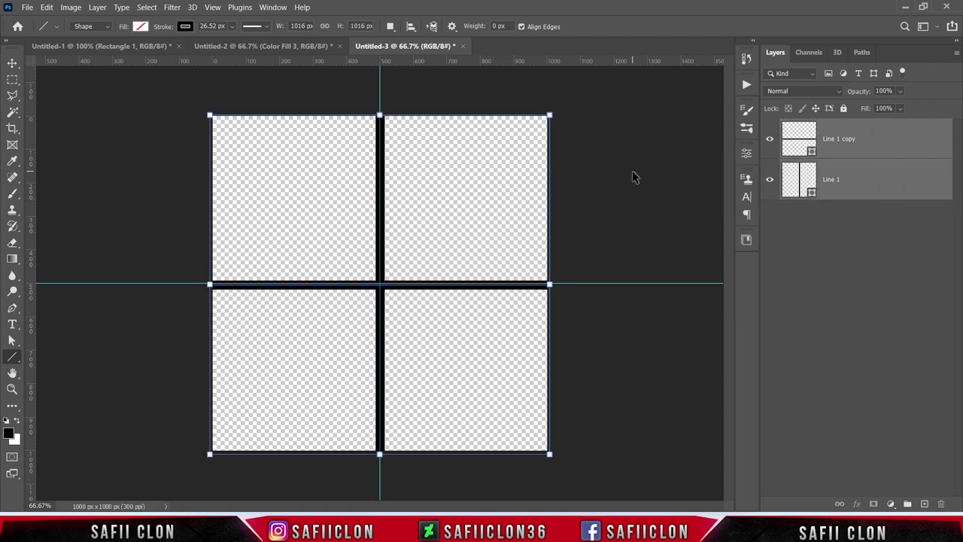
- Rotate both lines 45° and scale them to about 151.6% corner to corner, then hide guides
key(ctrl+t)
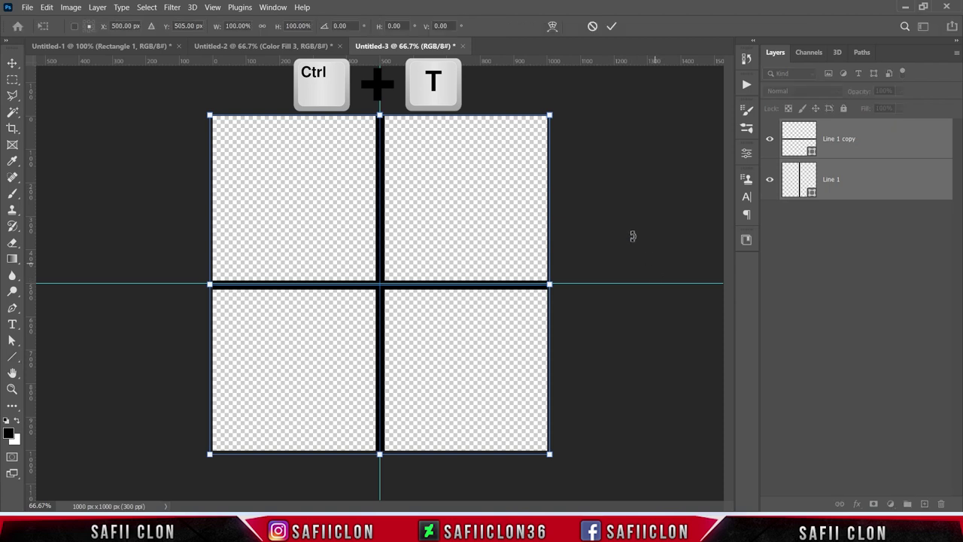
click(347, 26)
text(4)
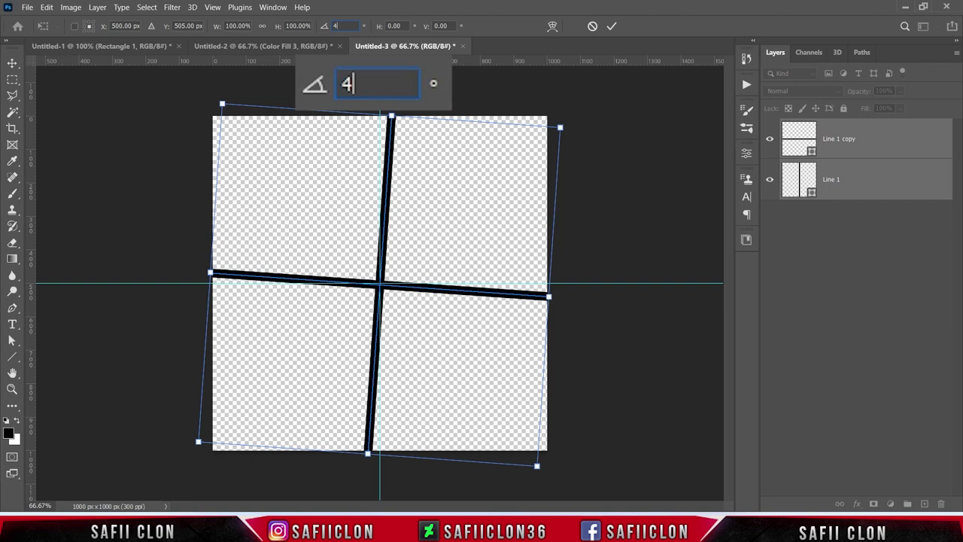
text(5)
key(Return)
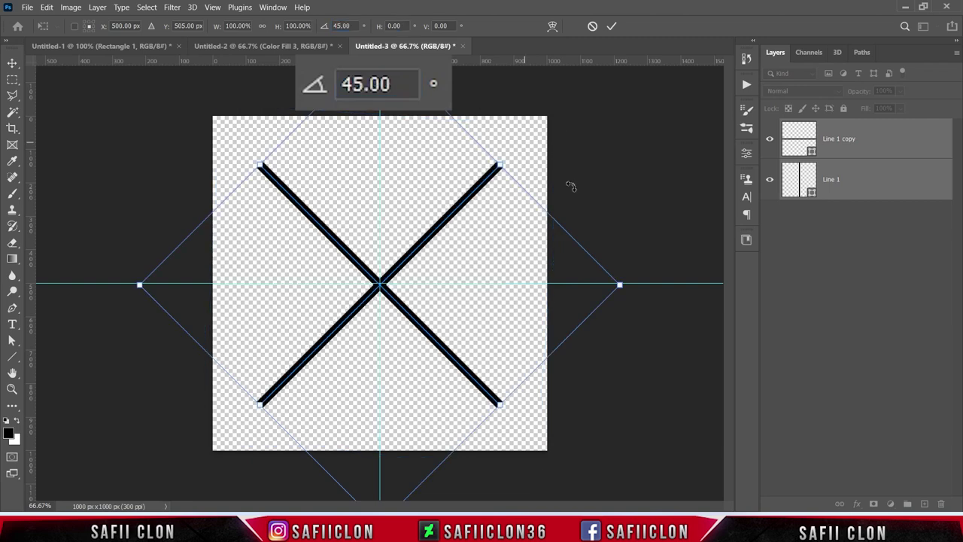
drag(620, 287, 729, 305)
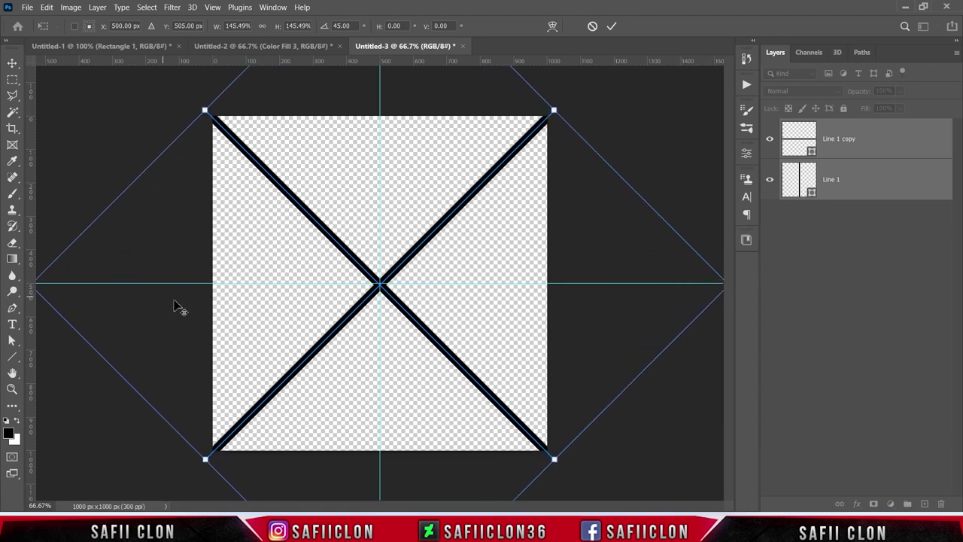
key(ctrl+minus)
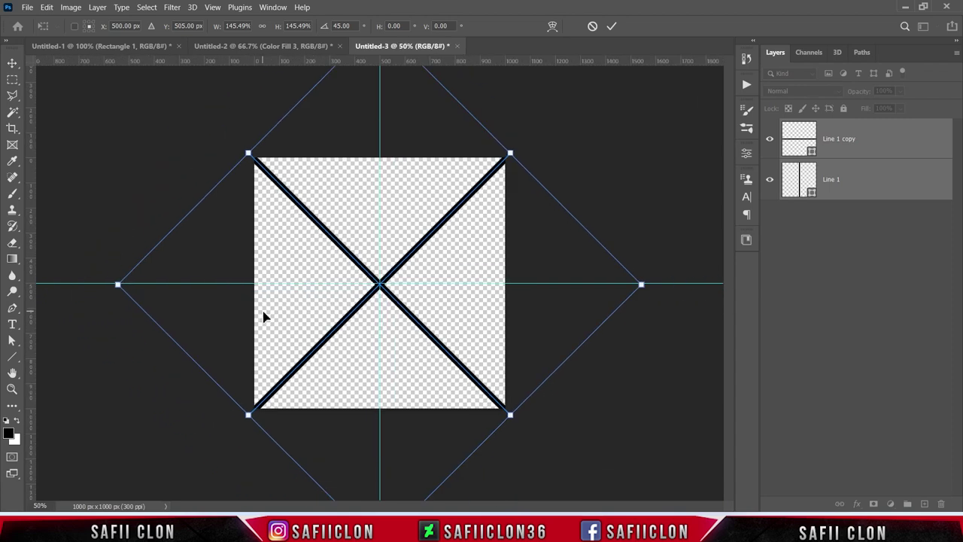
drag(642, 284, 653, 284)
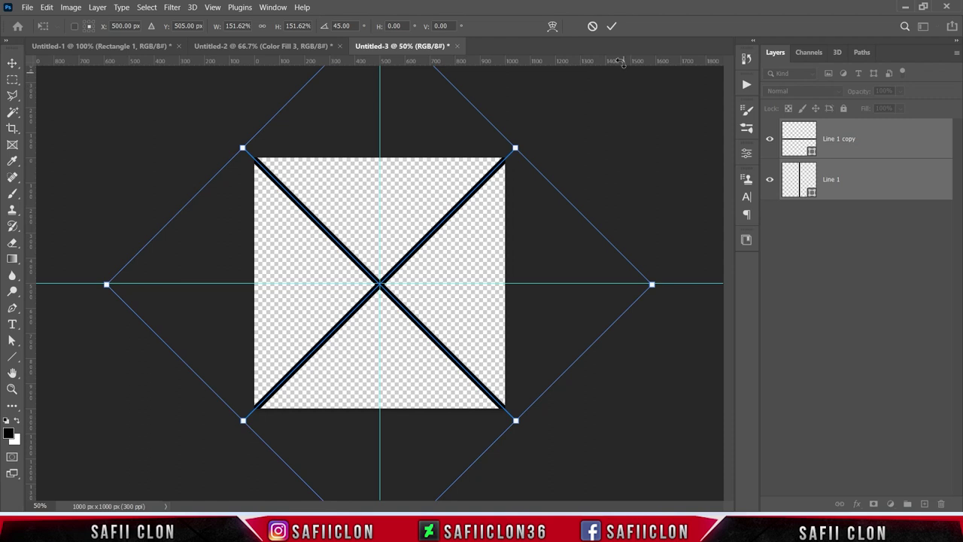
click(612, 26)
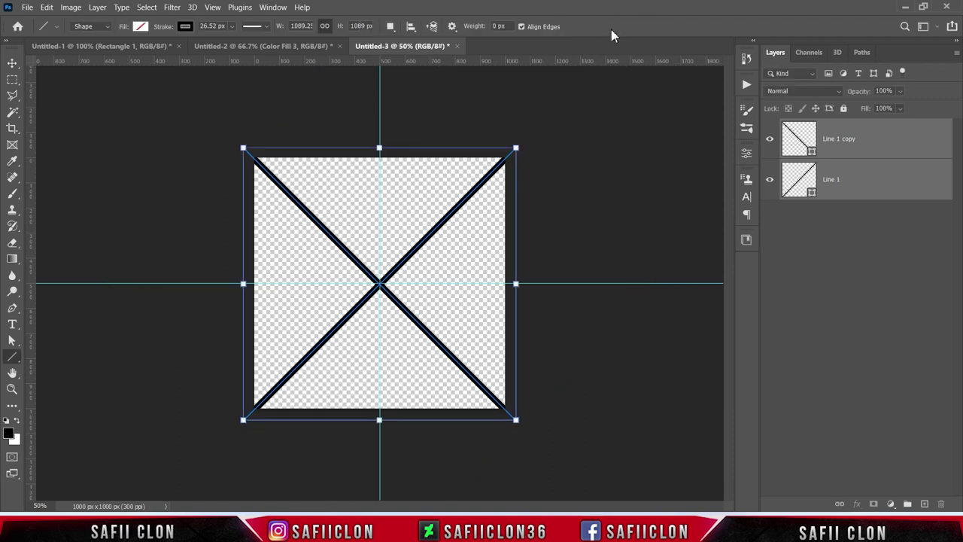
key(ctrl+h)
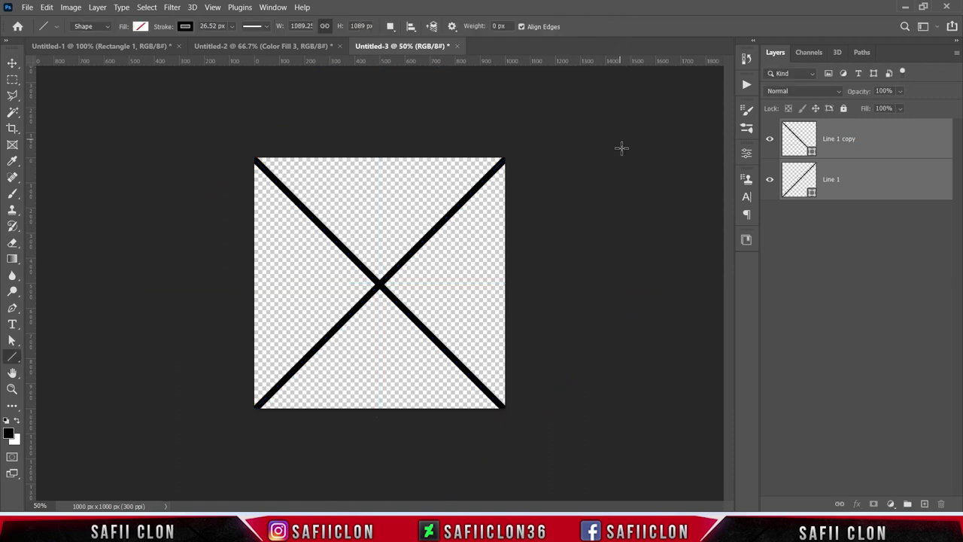
- Toggle Line 1 copy and Line 1 visibility to check the X artwork
click(769, 139)
click(769, 139)
click(769, 179)
click(769, 179)
- Define the X artwork as a new pattern named Pattern X
click(46, 8)
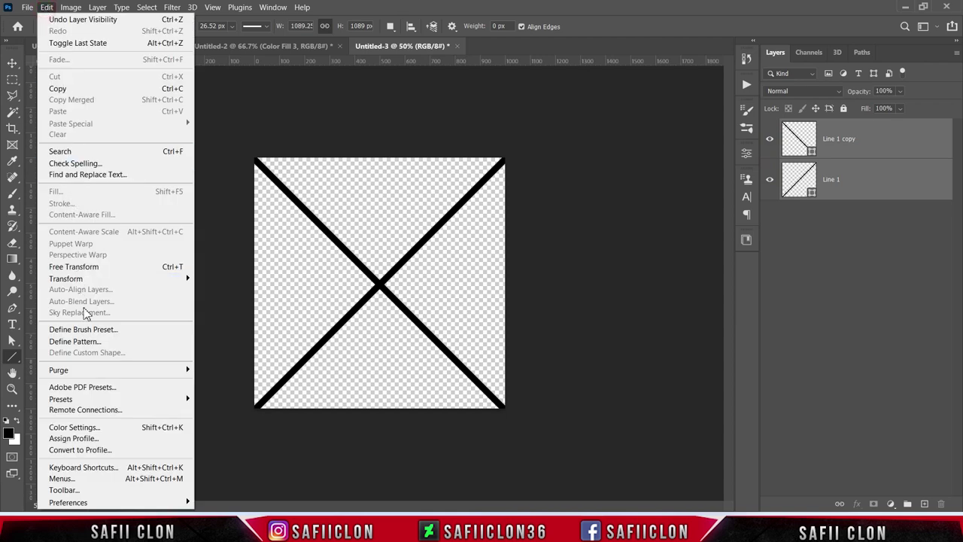
click(80, 342)
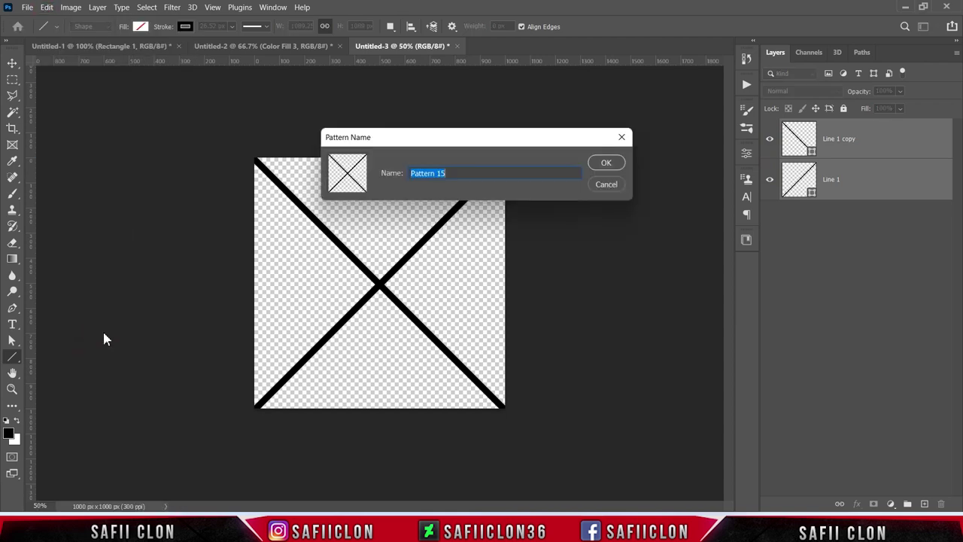
drag(463, 174, 437, 176)
text(X)
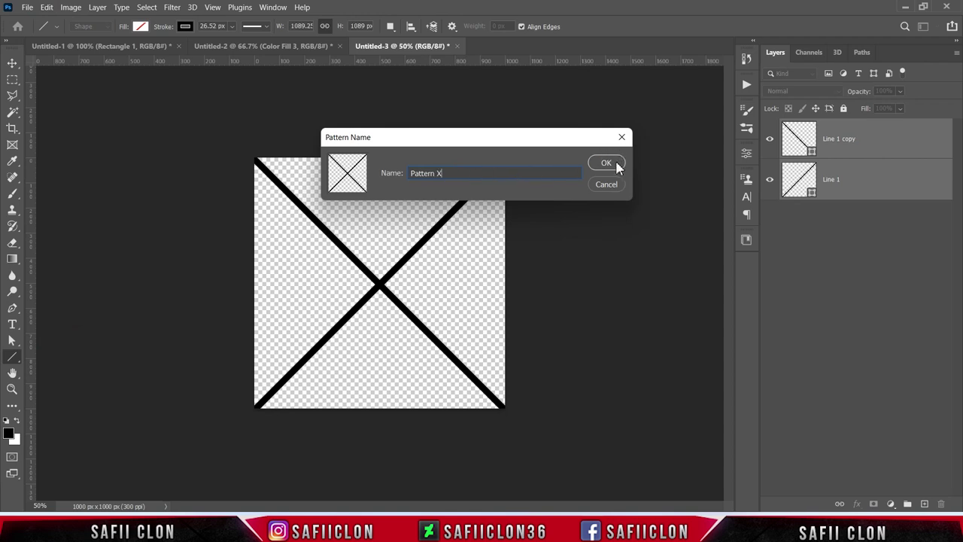
click(611, 163)
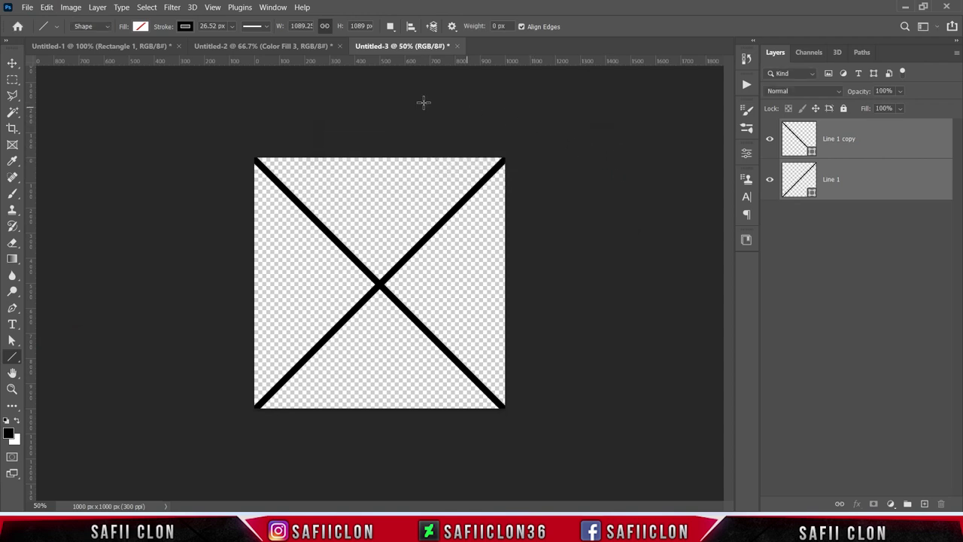
- In Untitled-2, add a Pattern Fill layer using the Pattern X crossed lines
click(235, 48)
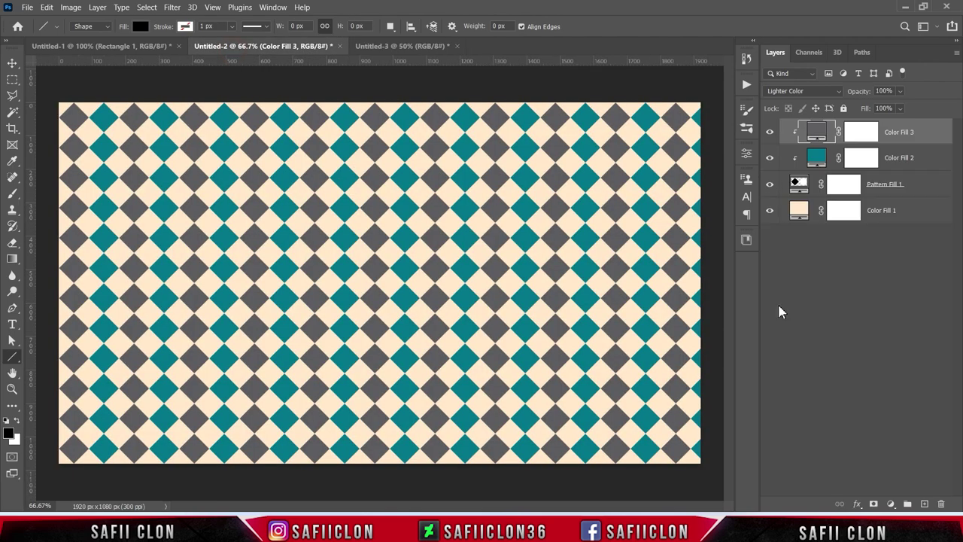
click(890, 503)
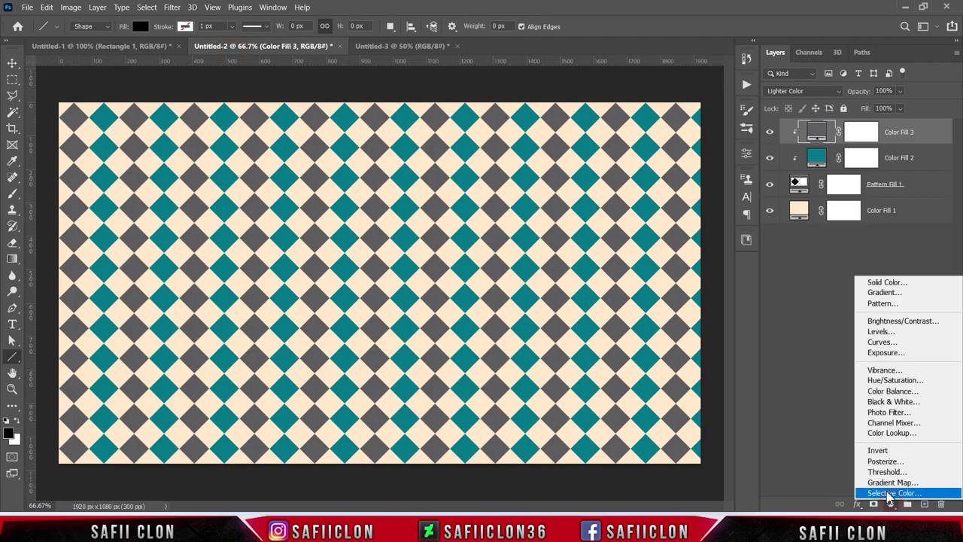
click(881, 303)
click(552, 123)
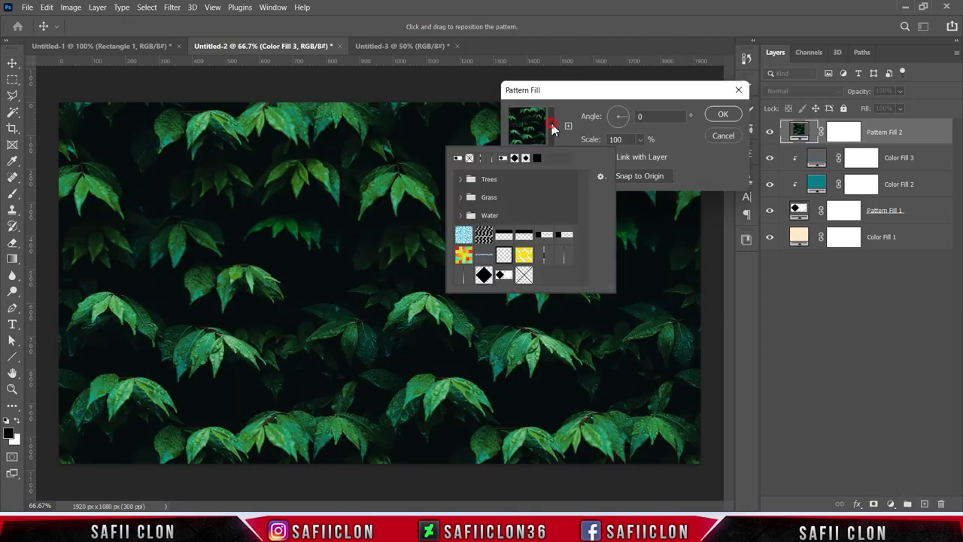
click(524, 275)
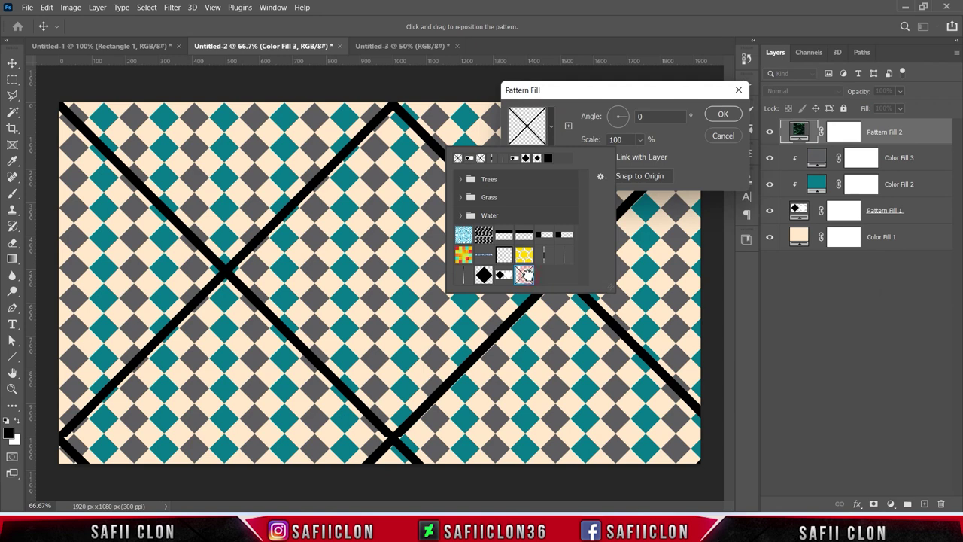
click(551, 136)
- Reduce the Pattern X scale to 6% and confirm Pattern Fill 2
click(640, 140)
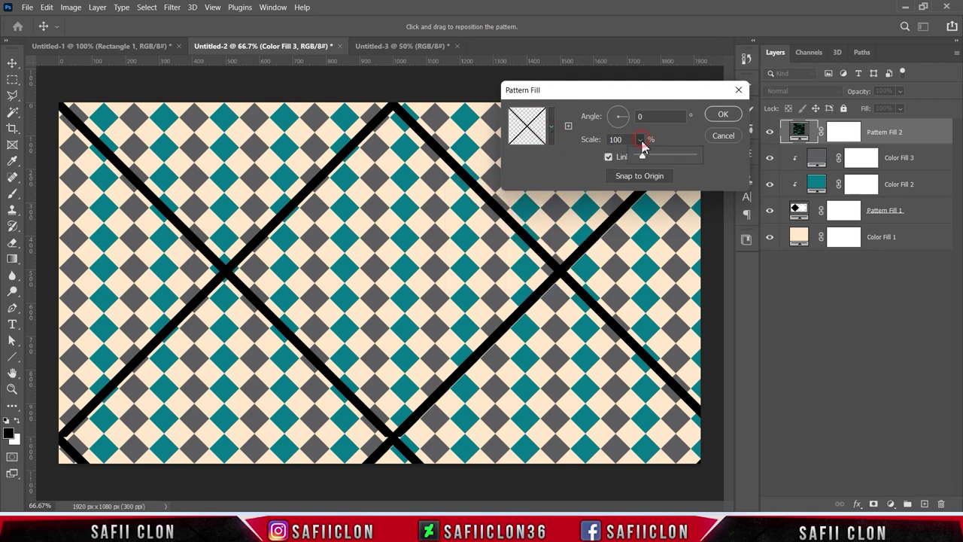
drag(643, 156, 641, 158)
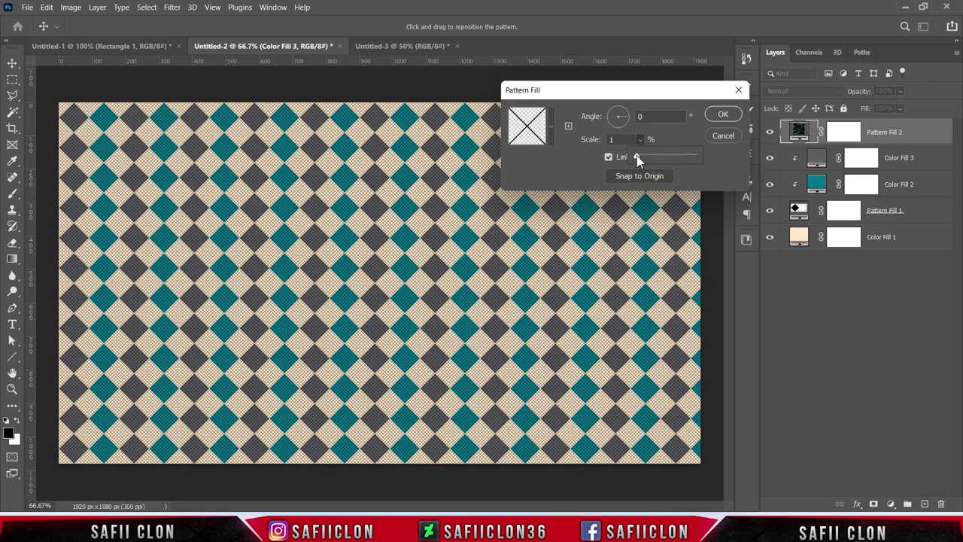
drag(637, 157, 639, 160)
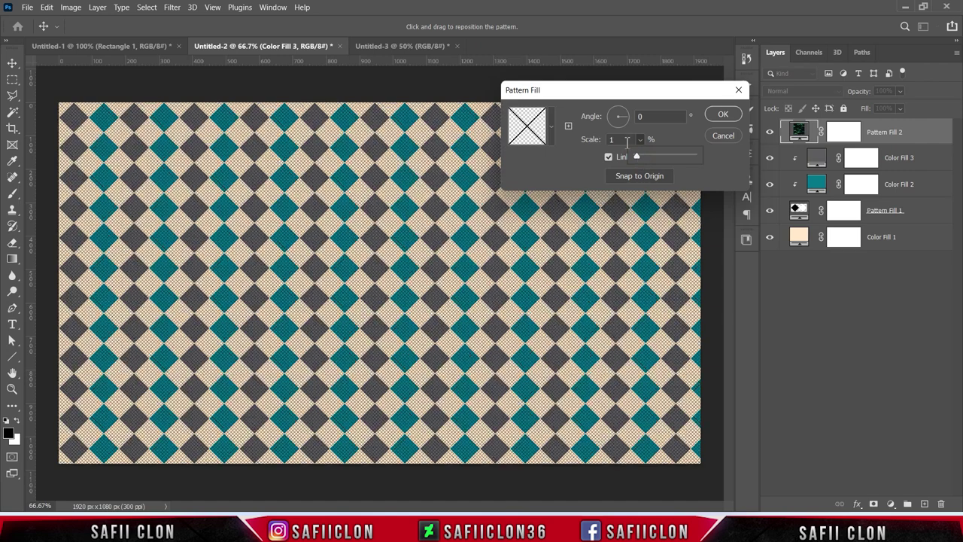
double_click(611, 140)
text(5)
text(6)
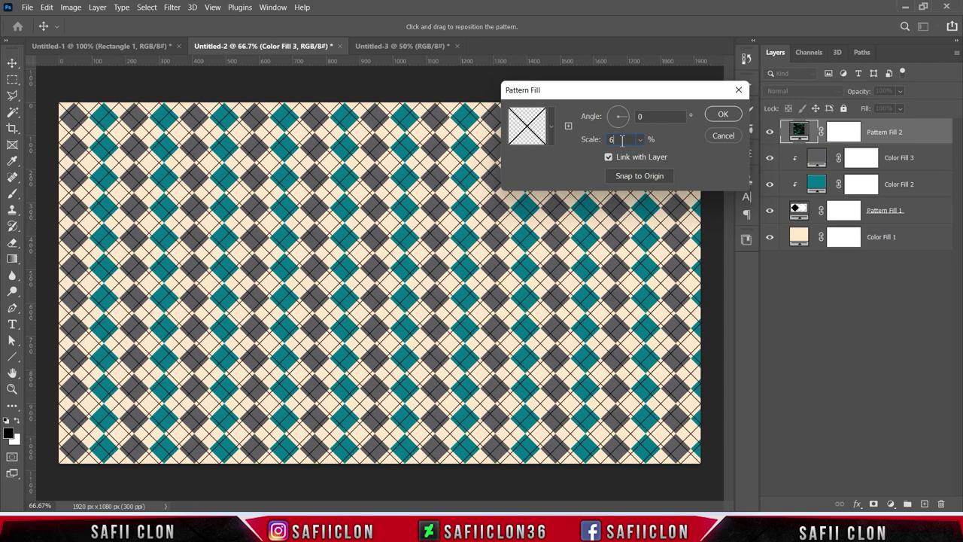
click(723, 115)
key(u)
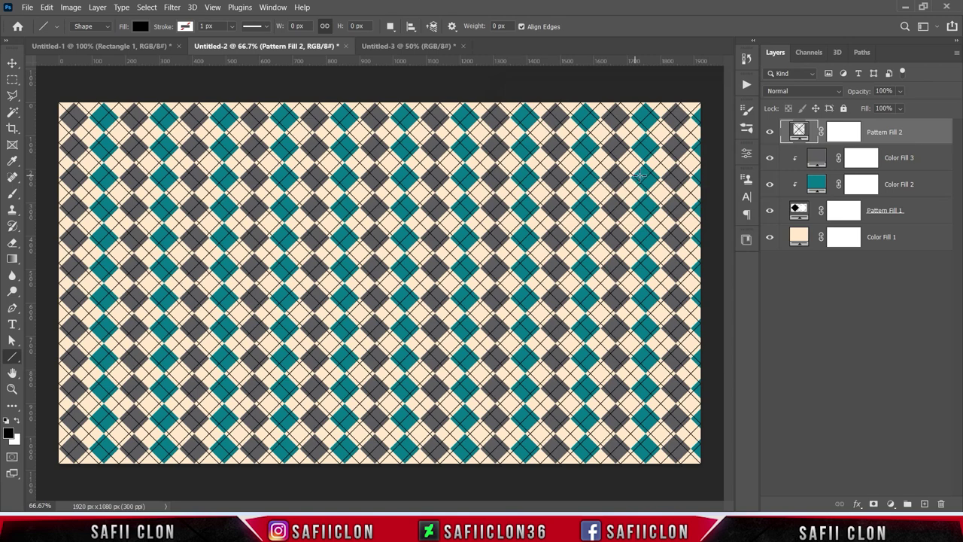
click(824, 92)
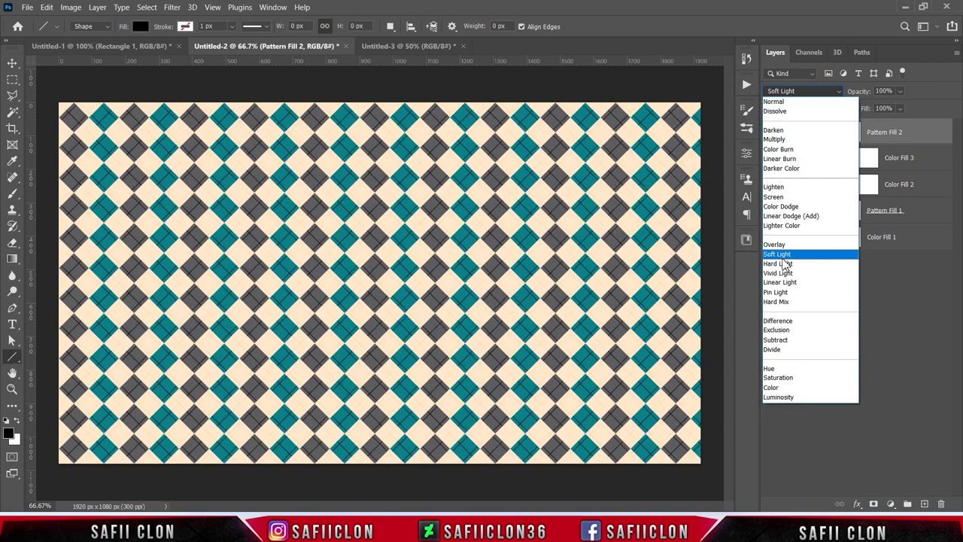
- Set Pattern Fill 2 to Hard Mix blending with 79% fill
click(782, 303)
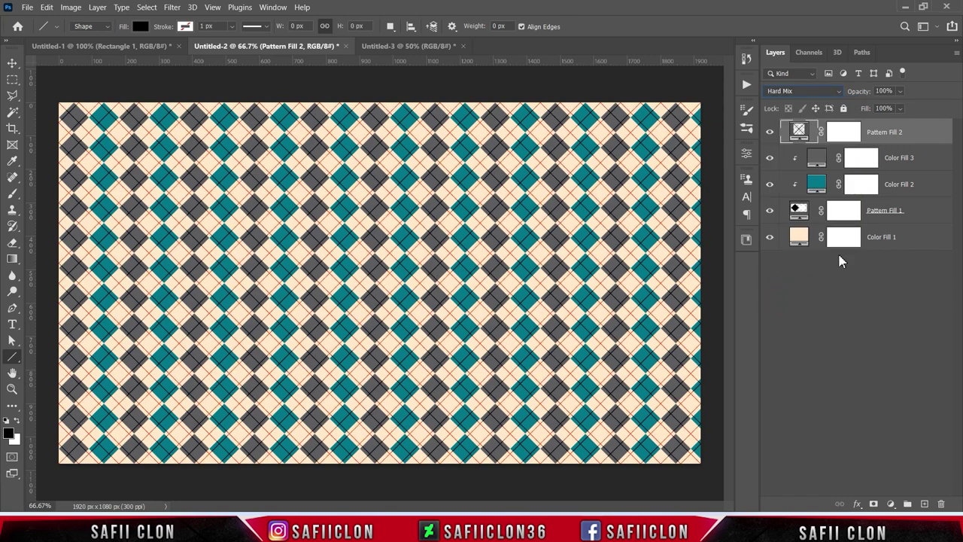
click(900, 109)
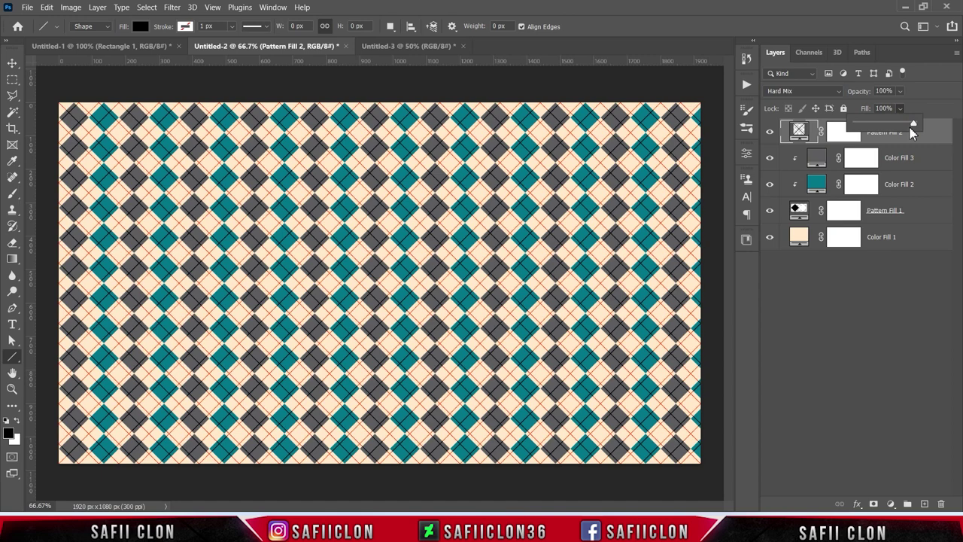
drag(907, 128, 903, 128)
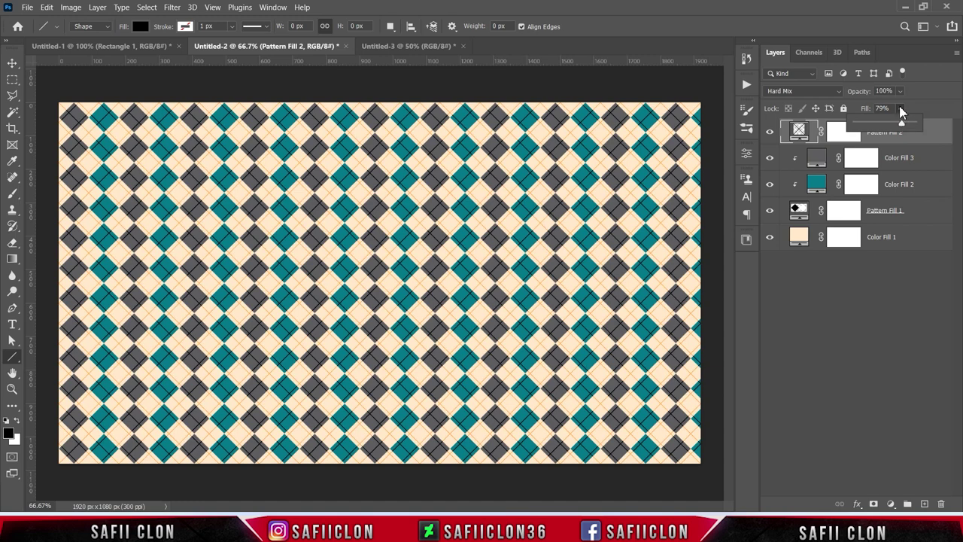
click(900, 109)
- Toggle the crossed-lines layer off and on to compare, then view at 100%
click(769, 134)
click(769, 134)
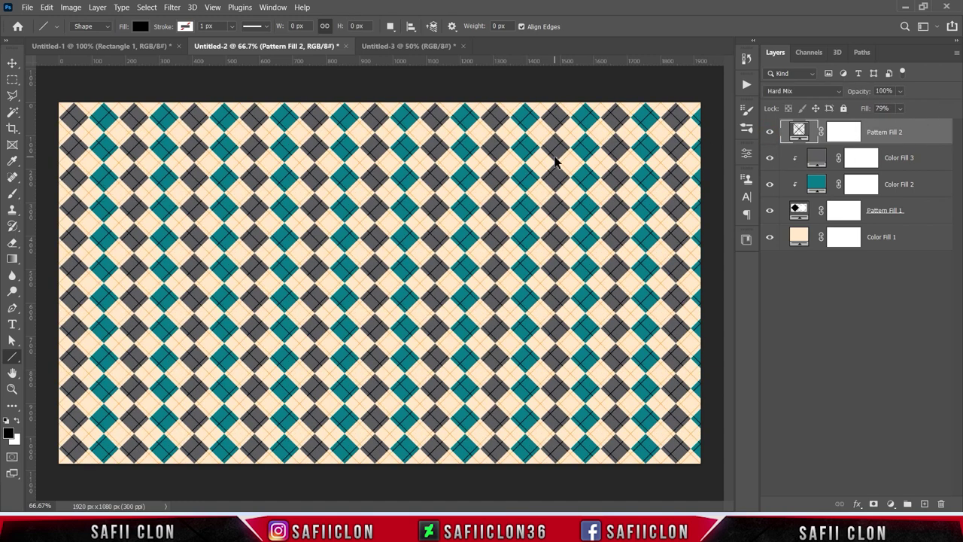
key(ctrl+plus)
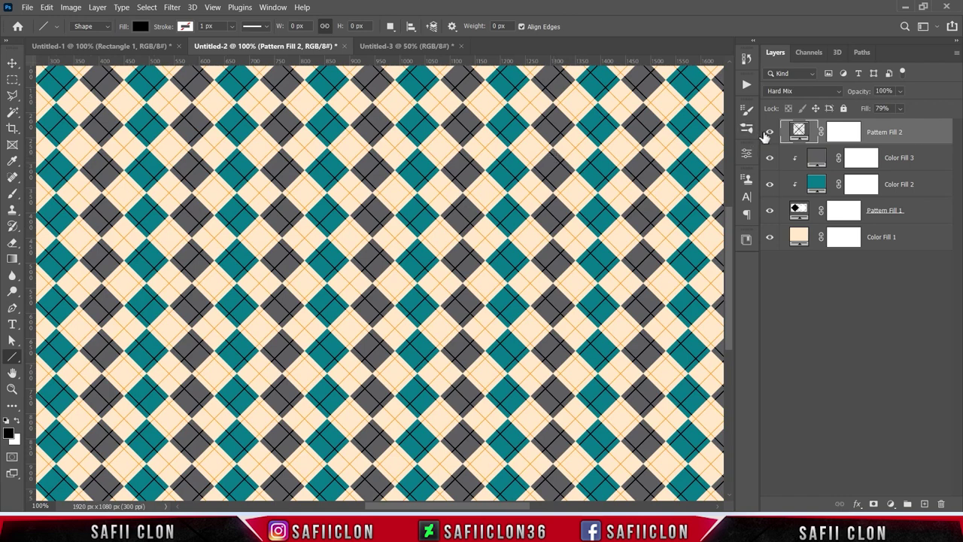
click(769, 133)
click(769, 133)
click(772, 160)
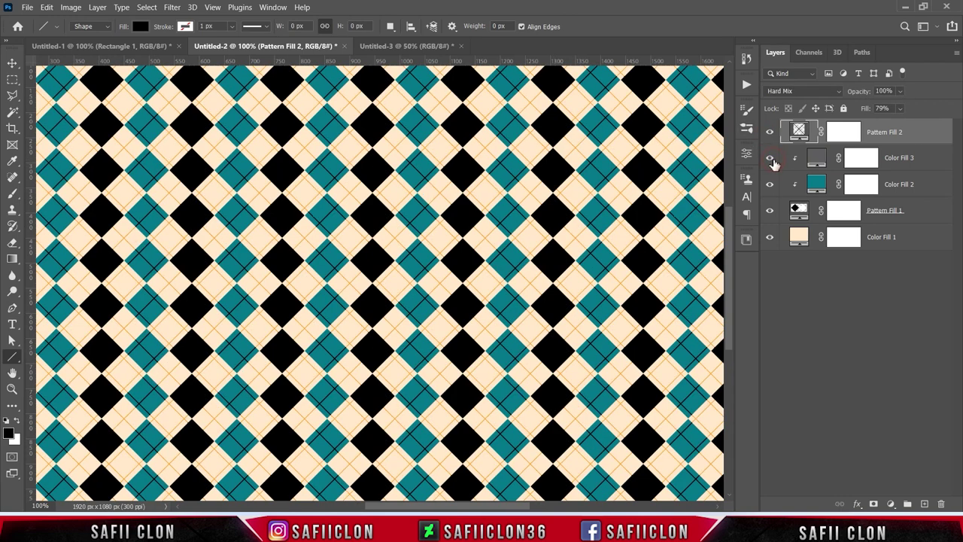
click(771, 161)
click(771, 186)
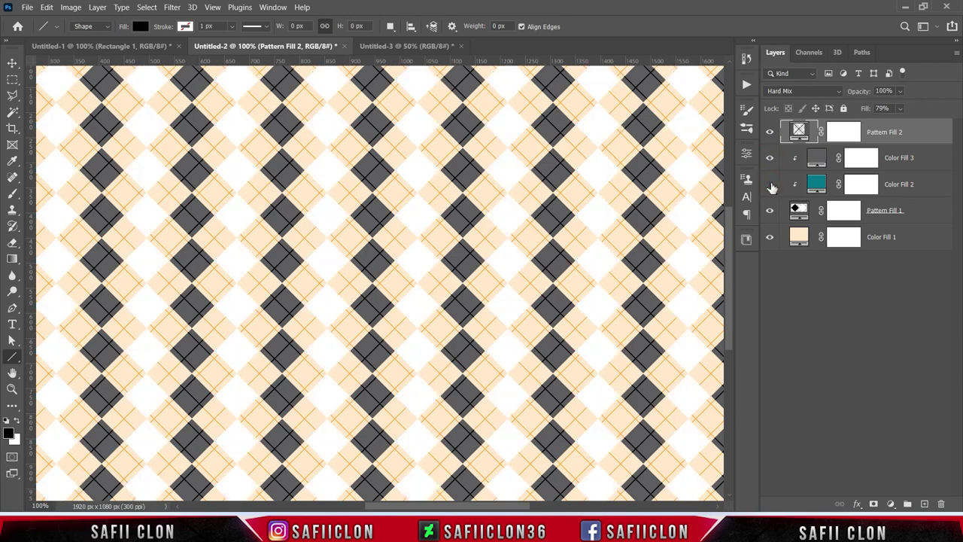
click(770, 188)
click(770, 213)
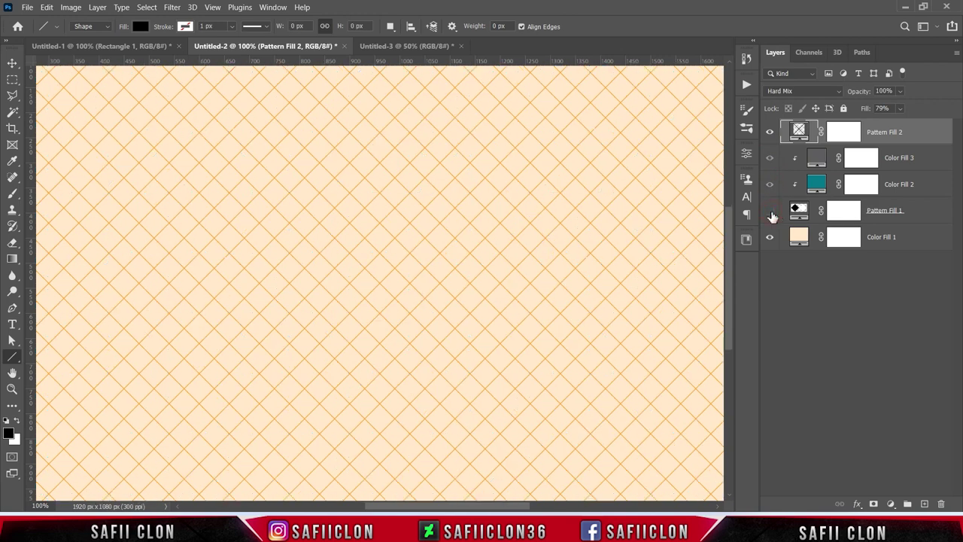
click(770, 212)
click(771, 238)
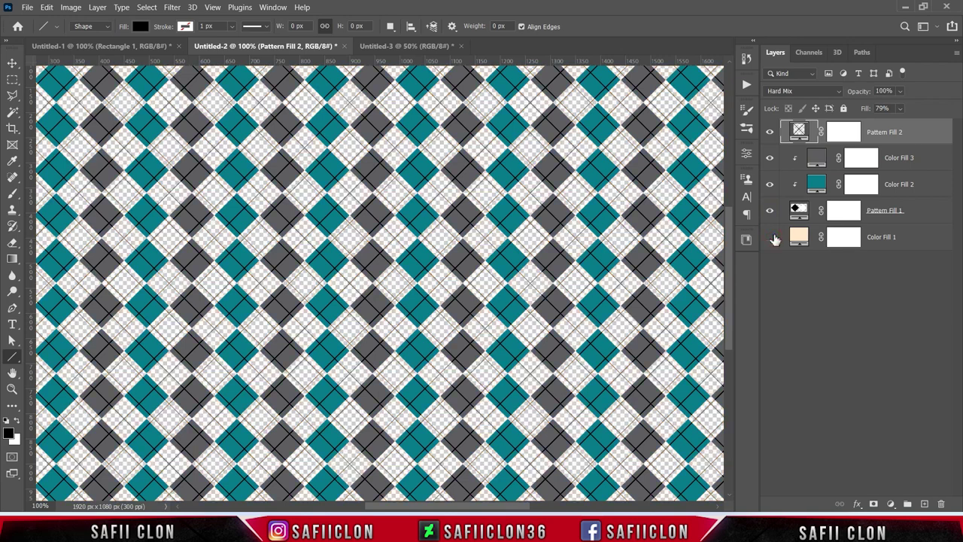
click(772, 238)
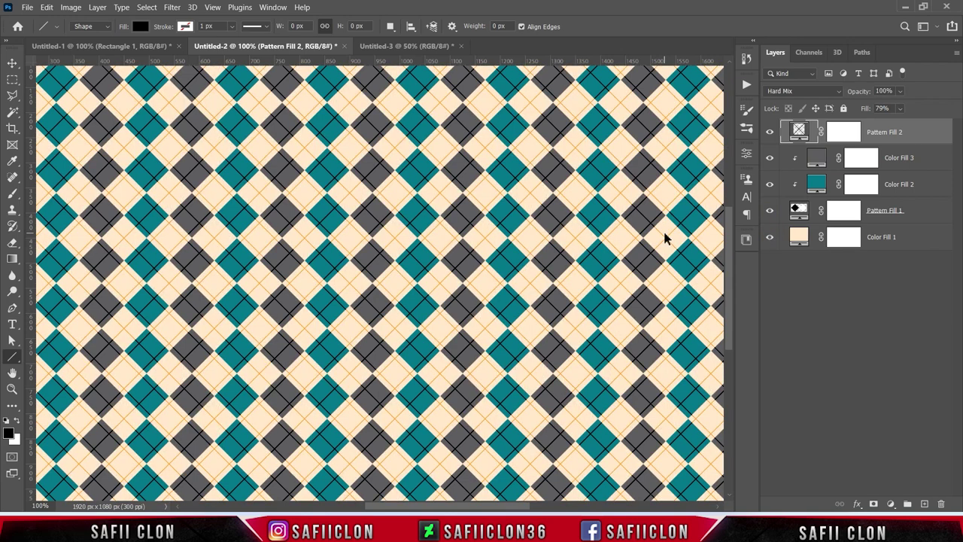
key(ctrl+minus)
key(ctrl+minus)
key(ctrl+minus)
key(ctrl+plus)
key(ctrl+plus)
key(ctrl+plus)
key(ctrl+plus)
key(ctrl+minus)
key(ctrl+minus)
key(ctrl+minus)
key(ctrl+plus)
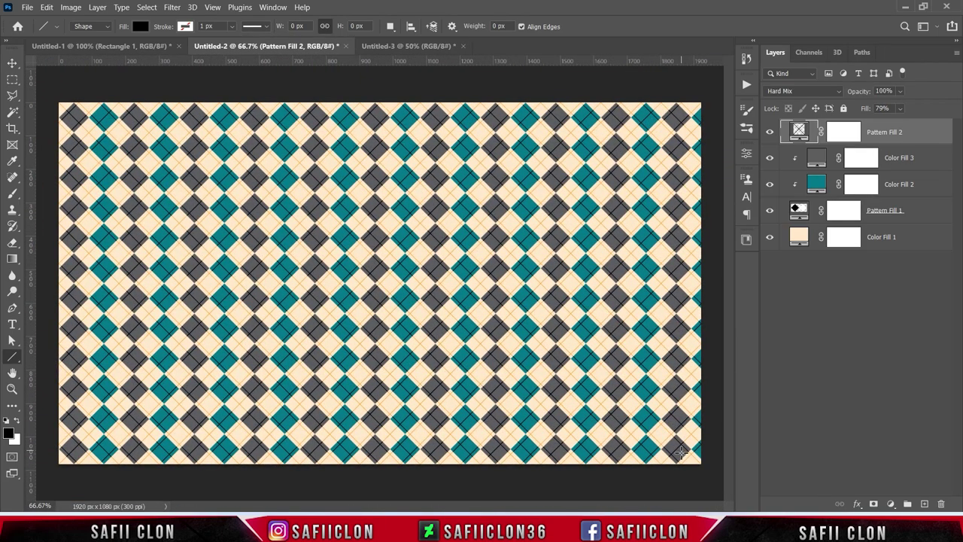